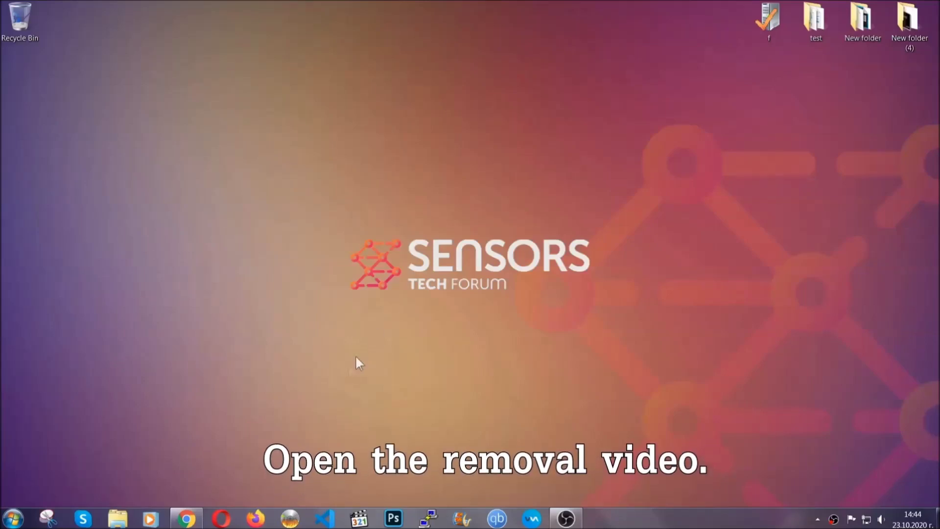
Download SpyHunter-Installer.exe from SensorsTechForum's SpyHunter Download and Install Instructions page via the description link.
{"action": "left_click", "coordinate": [186, 521]}
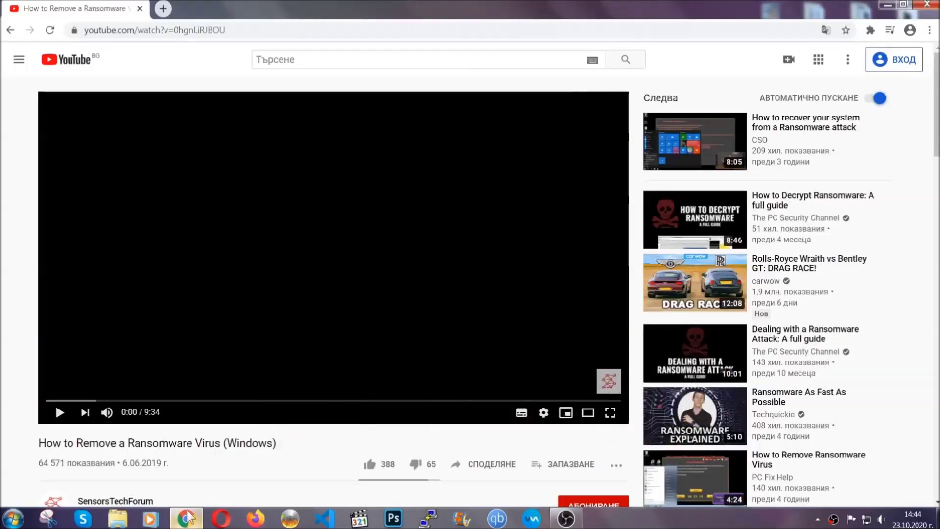
{"action": "scroll", "coordinate": [172, 400], "scroll_direction": "down", "scroll_amount": 4}
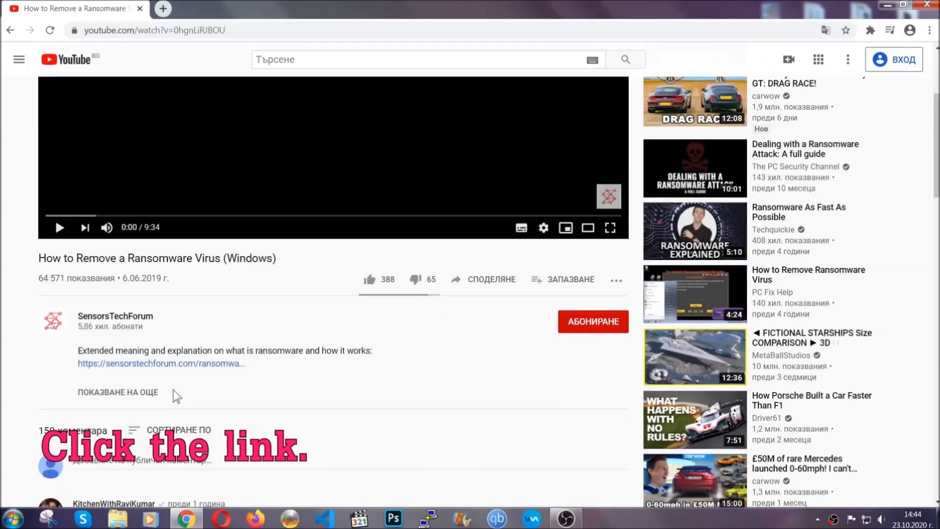
{"action": "left_click", "coordinate": [188, 372]}
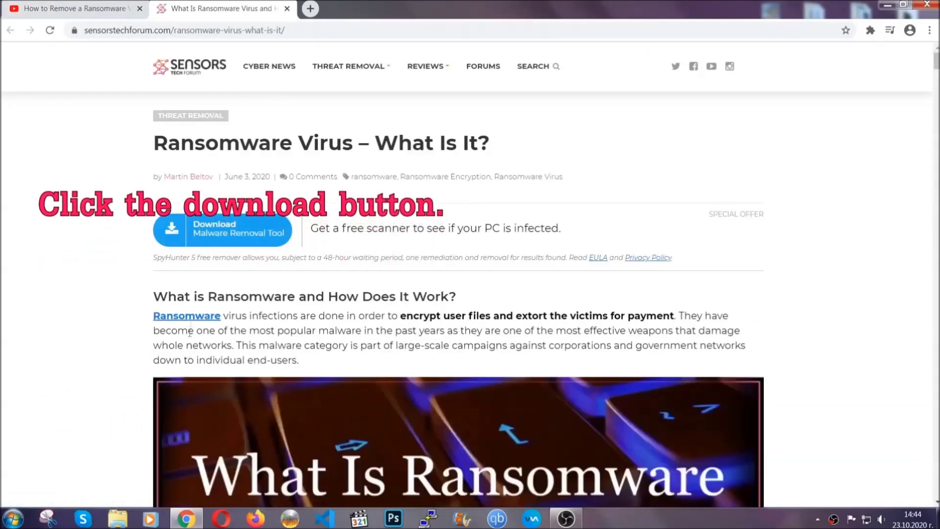
{"action": "left_click", "coordinate": [214, 234]}
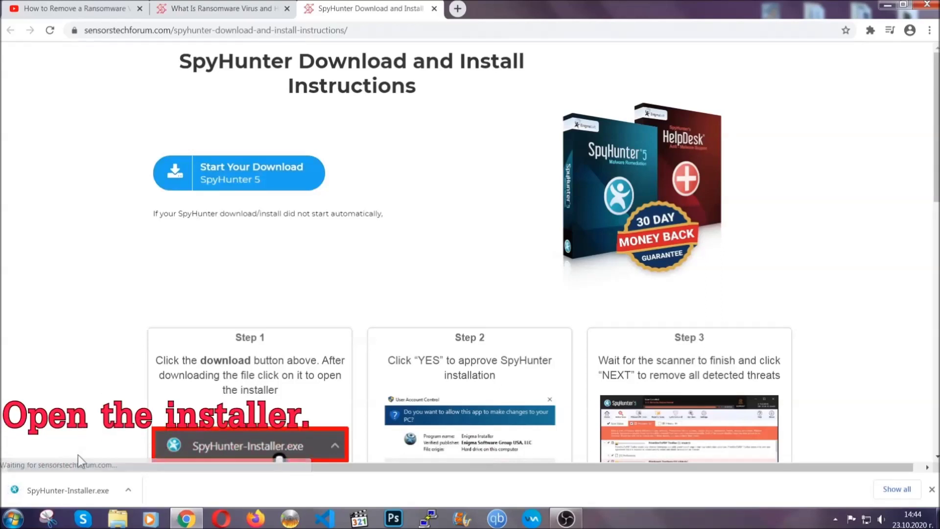
Run SpyHunter-Installer.exe, choose English, accept the EULA and install SpyHunter 5.
{"action": "left_click", "coordinate": [67, 489]}
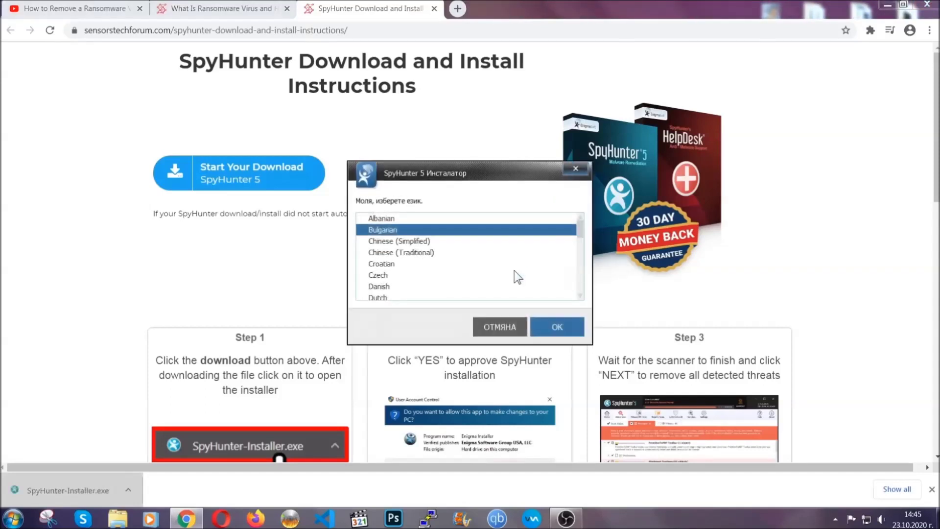
{"action": "scroll", "coordinate": [485, 274], "scroll_direction": "down", "scroll_amount": 1}
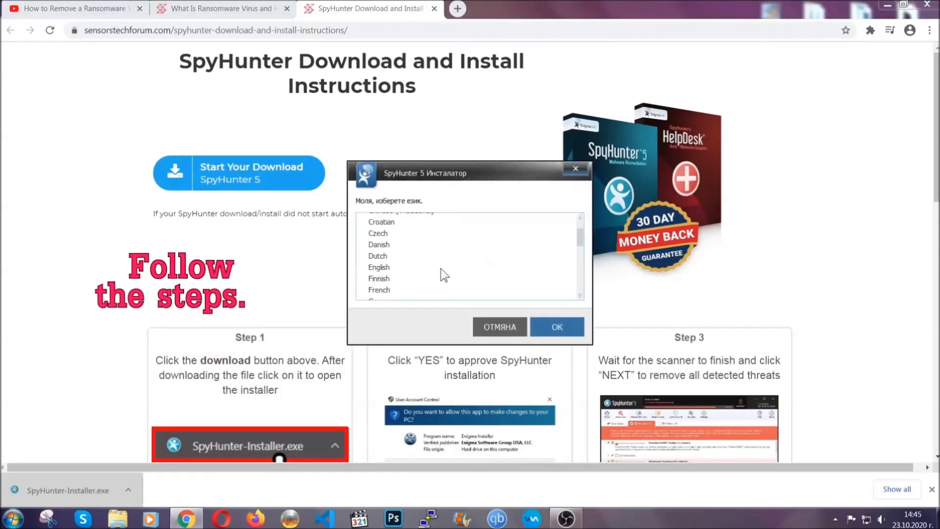
{"action": "left_click", "coordinate": [444, 269]}
{"action": "left_click", "coordinate": [546, 326]}
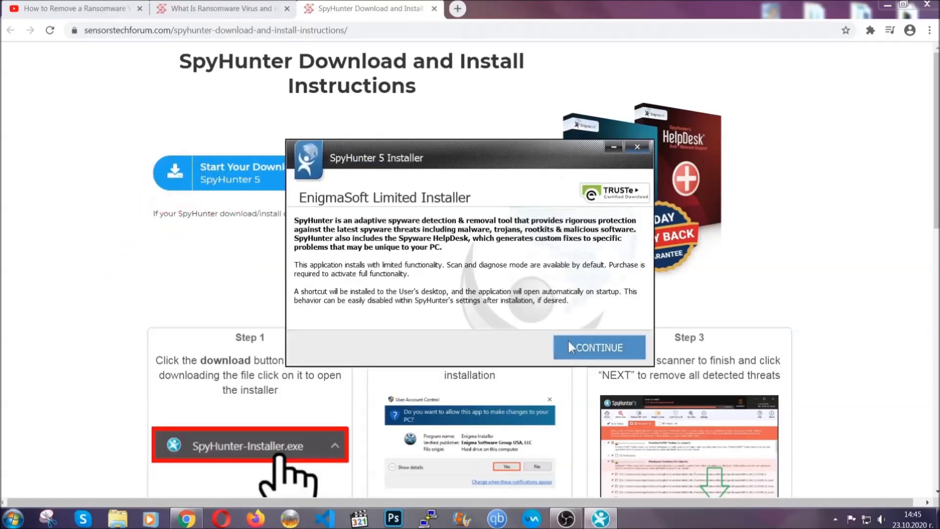
{"action": "left_click", "coordinate": [568, 339]}
{"action": "left_click", "coordinate": [539, 318]}
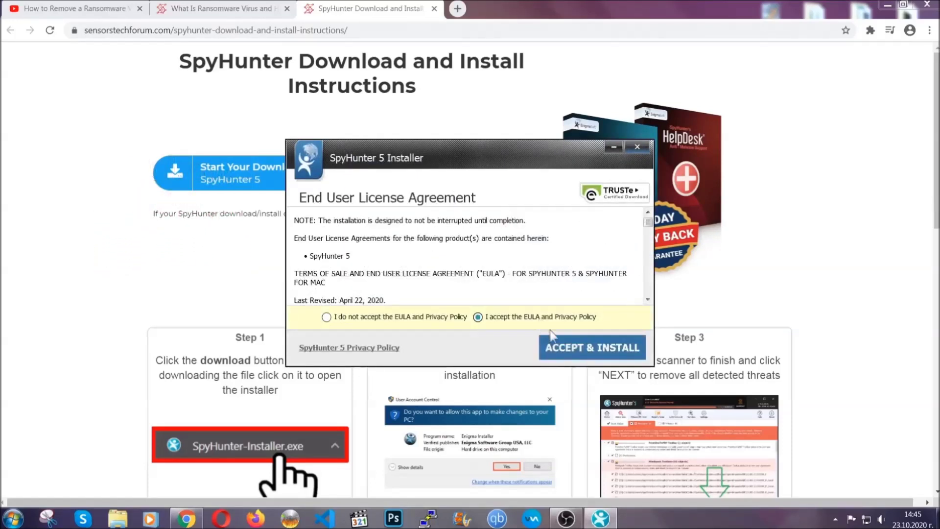
{"action": "left_click", "coordinate": [561, 343]}
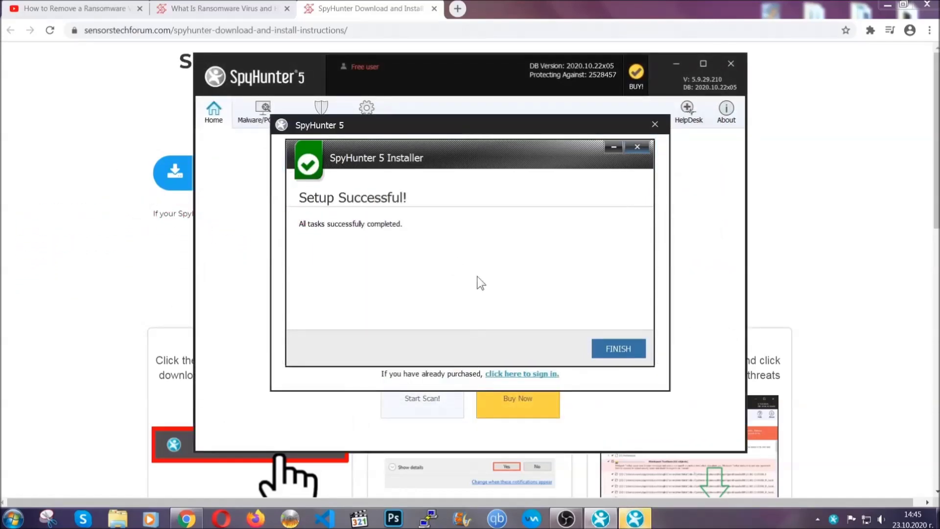
{"action": "left_click", "coordinate": [606, 350]}
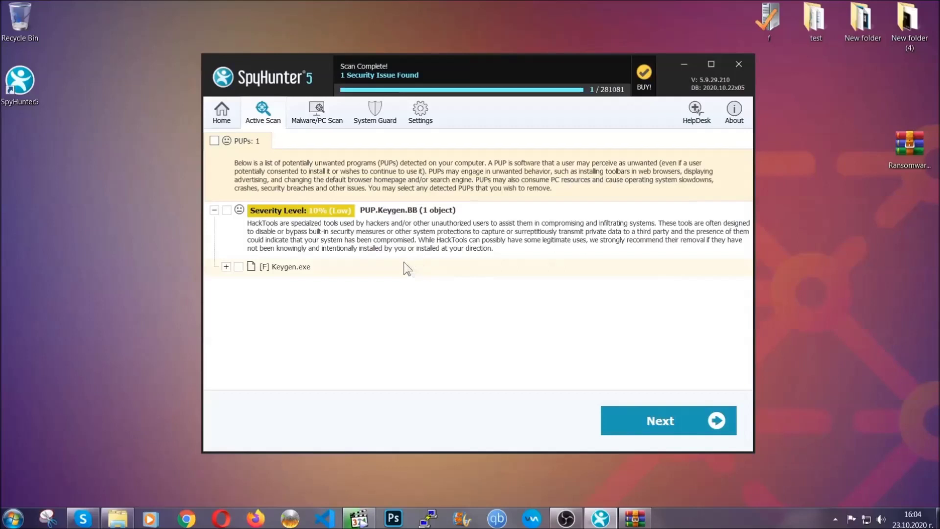
Tick the PUPs: 1 checkbox to select PUP.Keygen.BB (Keygen.exe) for removal.
{"action": "left_click", "coordinate": [214, 141]}
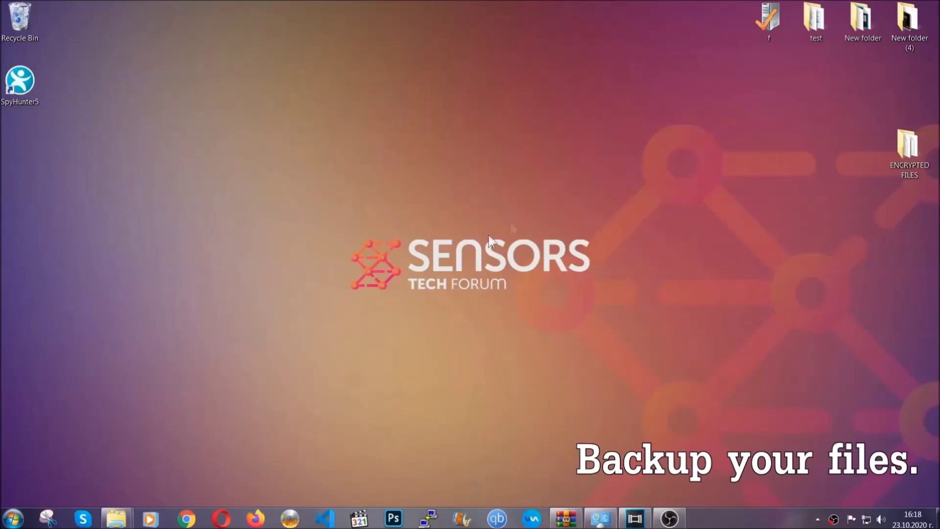
Select and copy the six .efji files in the ENCRYPTED FILES folder.
{"action": "double_click", "coordinate": [903, 151]}
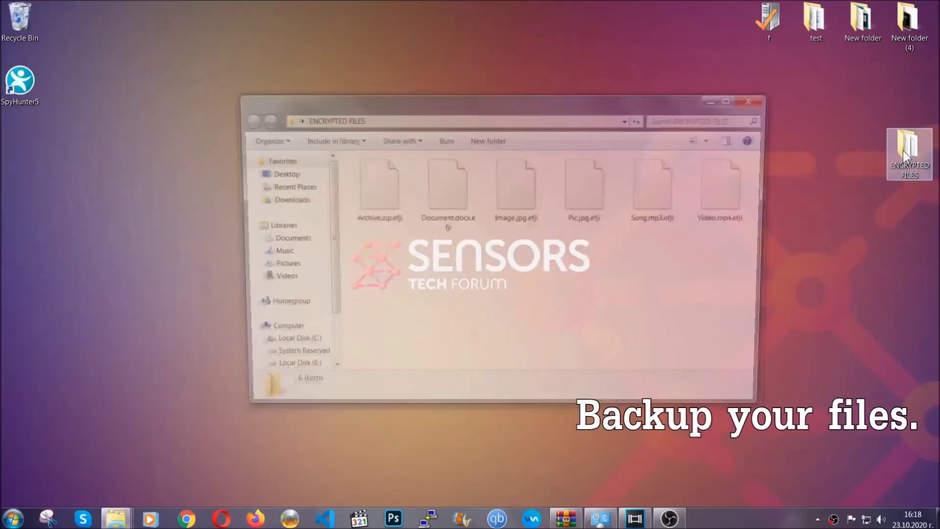
{"action": "left_click_drag", "start_coordinate": [352, 252], "coordinate": [736, 175]}
{"action": "right_click", "coordinate": [735, 174]}
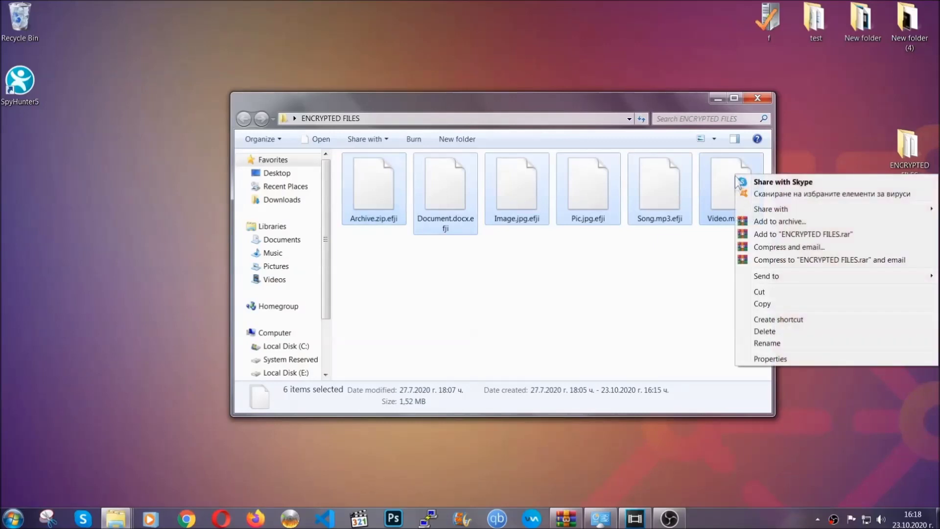
{"action": "left_click", "coordinate": [762, 304]}
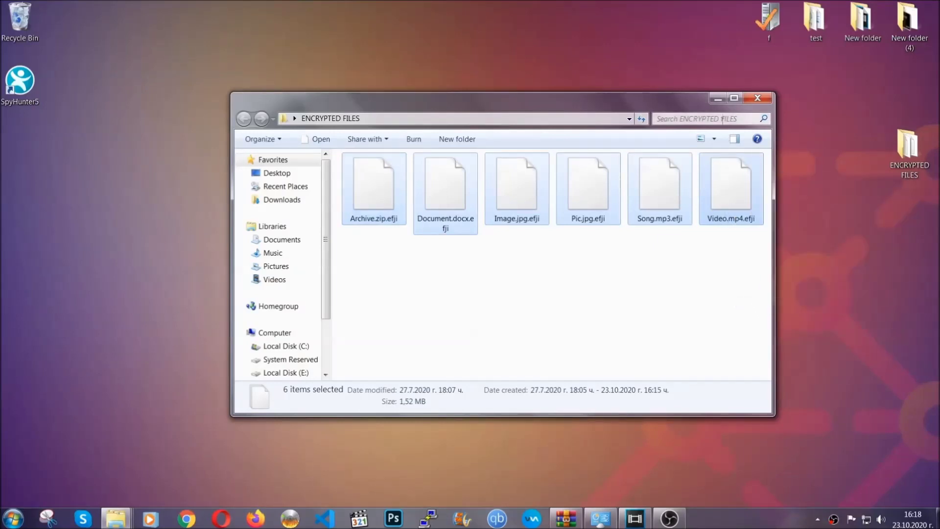
Paste the copied files onto FLASH DRIVE (H:) and close the drive window.
{"action": "left_click", "coordinate": [718, 99]}
{"action": "left_click", "coordinate": [14, 519]}
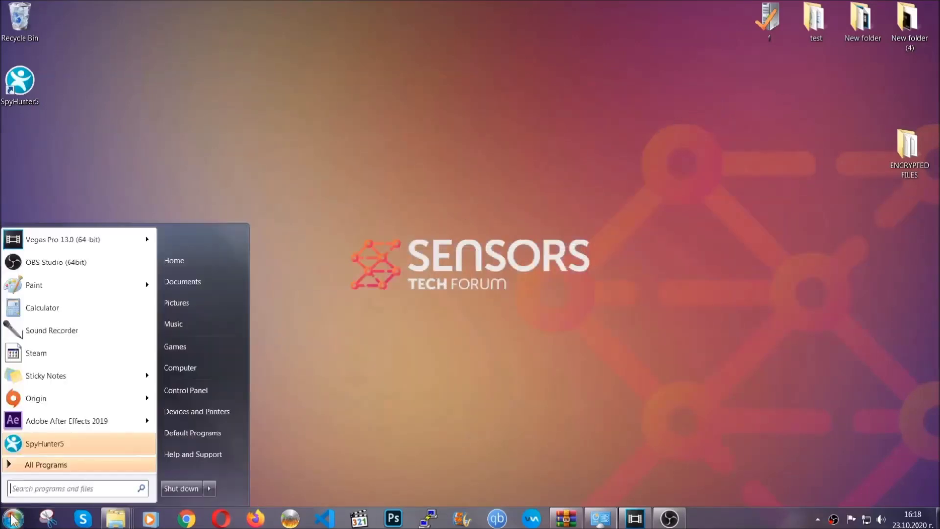
{"action": "left_click", "coordinate": [179, 368]}
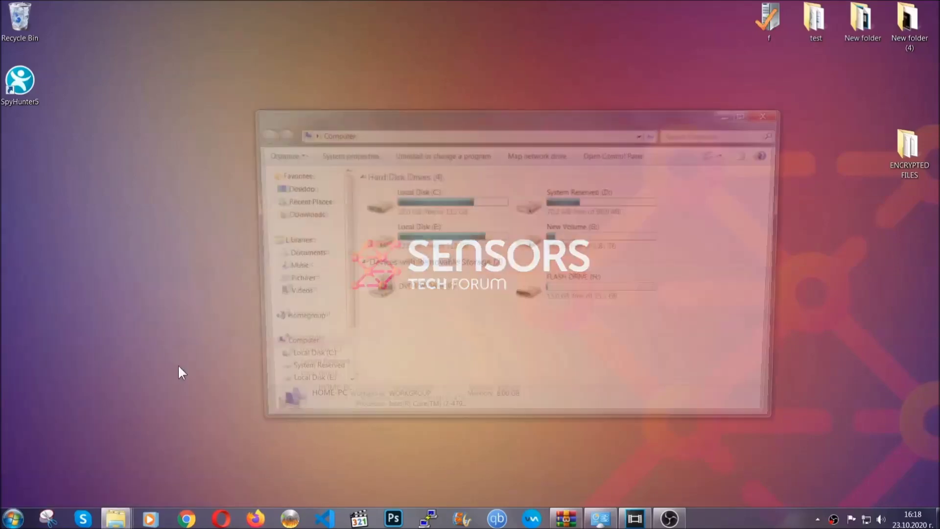
{"action": "double_click", "coordinate": [592, 289]}
{"action": "right_click", "coordinate": [408, 221]}
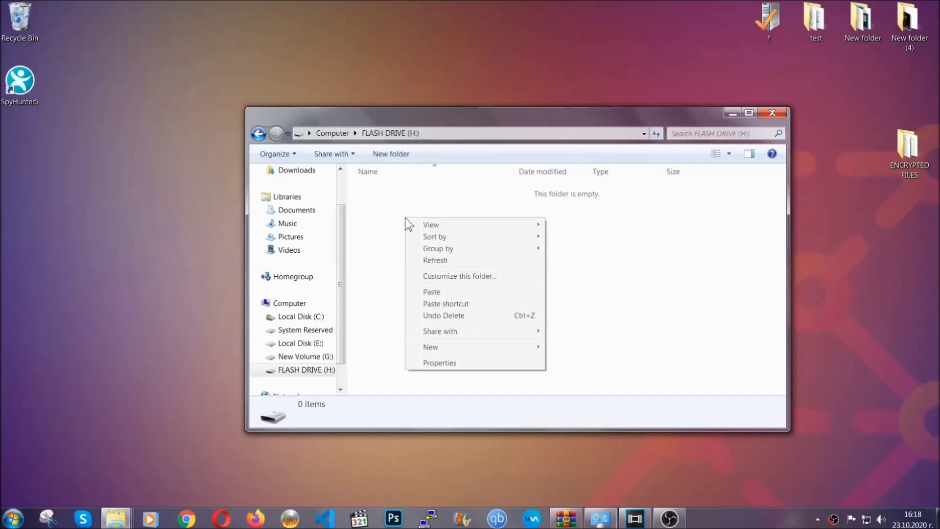
{"action": "left_click", "coordinate": [428, 292]}
{"action": "left_click", "coordinate": [428, 293]}
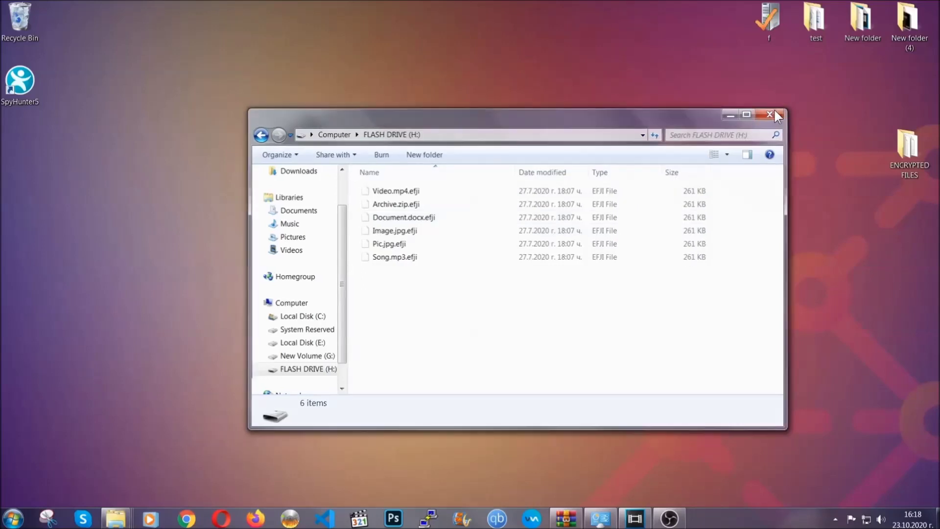
{"action": "left_click", "coordinate": [776, 111]}
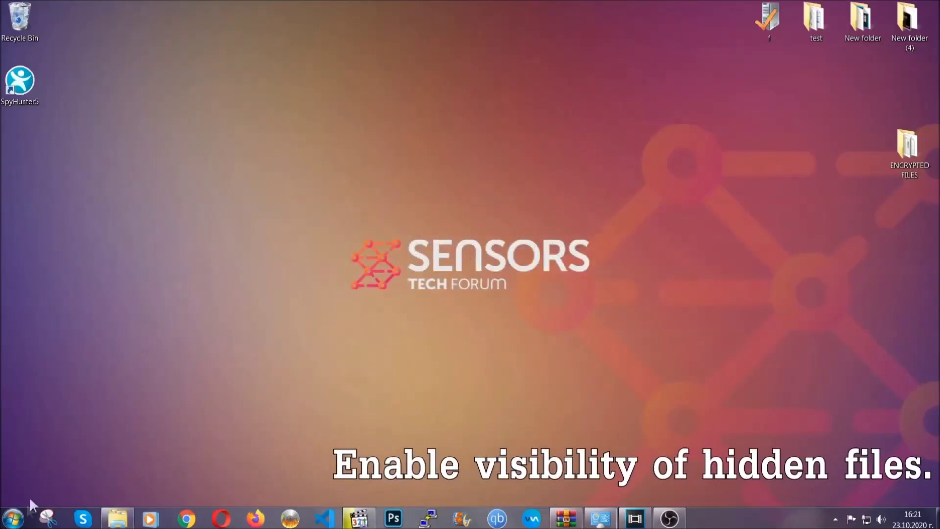
Find the 'hidden files and folders' setting and apply 'Show hidden files, folders, and drives'.
{"action": "left_click", "coordinate": [14, 518]}
{"action": "left_click", "coordinate": [39, 490]}
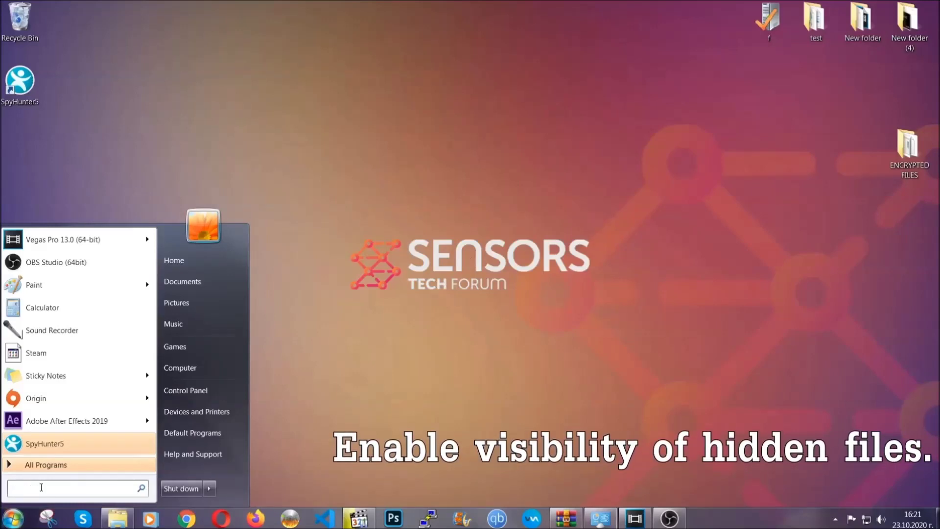
{"action": "type", "text": "showh"}
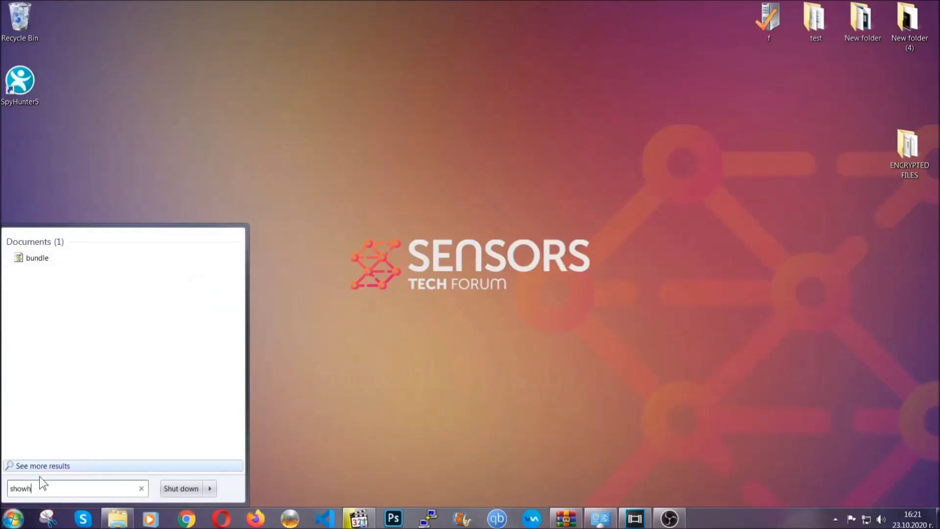
{"action": "key", "text": "BackSpace"}
{"action": "type", "text": "h"}
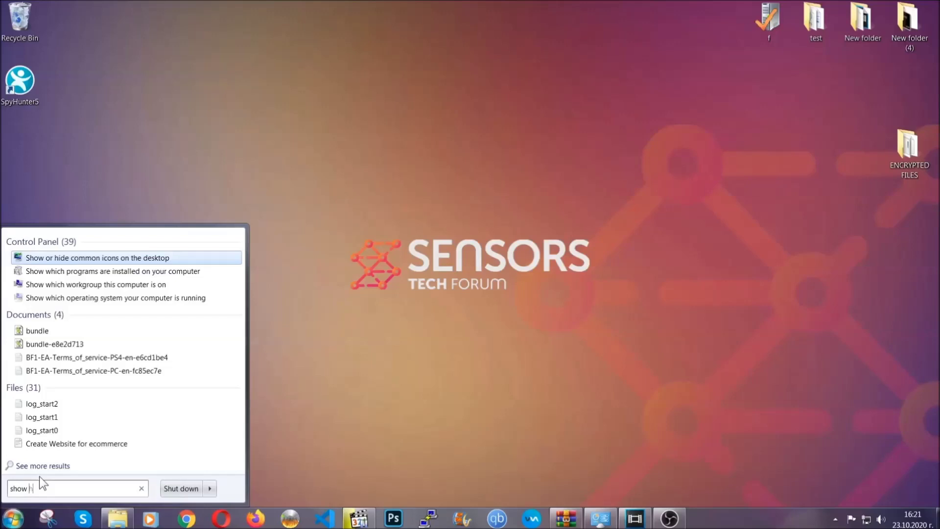
{"action": "type", "text": "idden files and folders"}
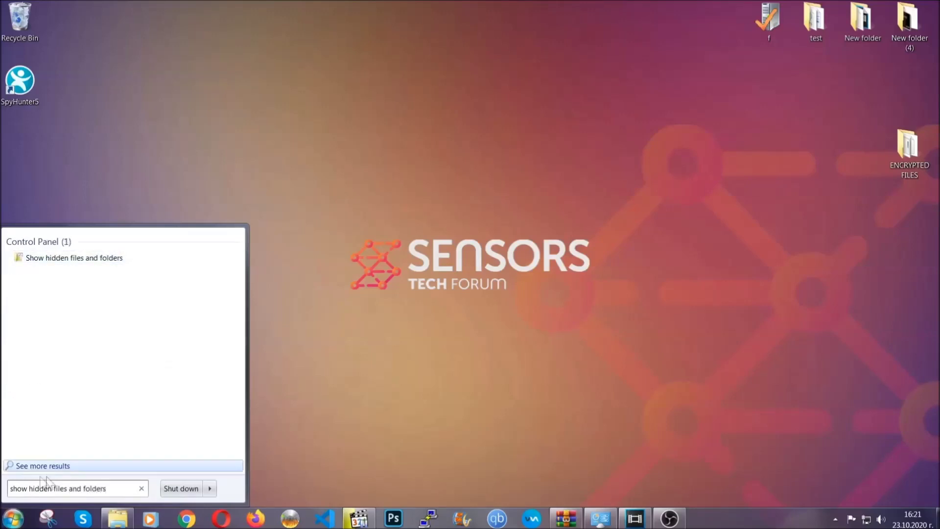
{"action": "left_click", "coordinate": [111, 259]}
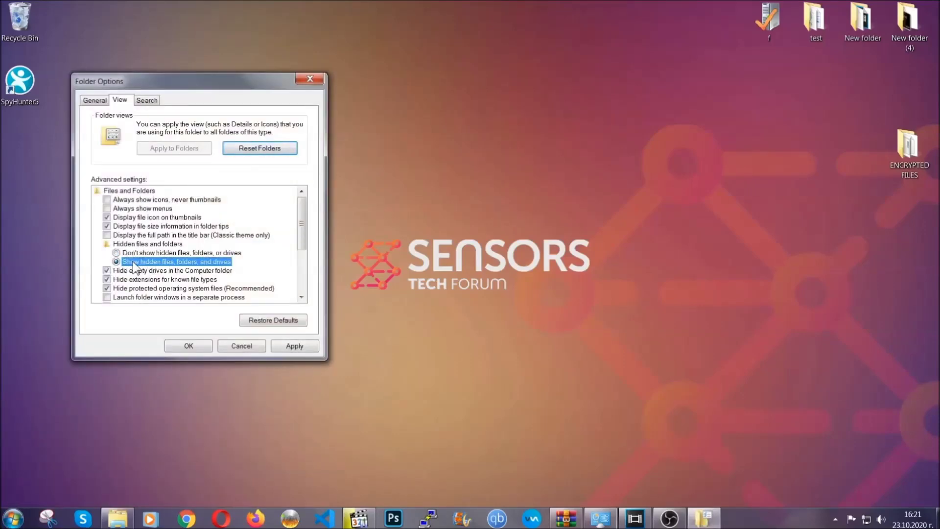
{"action": "left_click", "coordinate": [291, 348]}
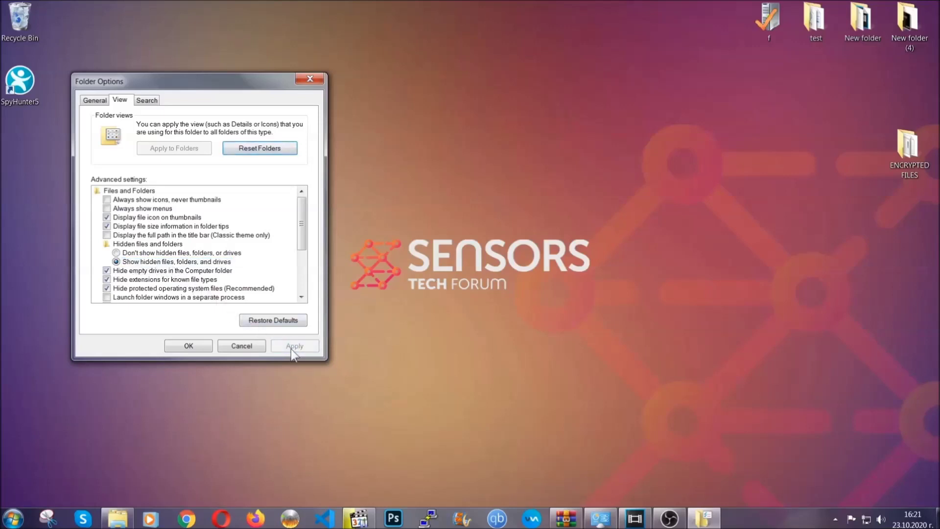
{"action": "left_click", "coordinate": [184, 345]}
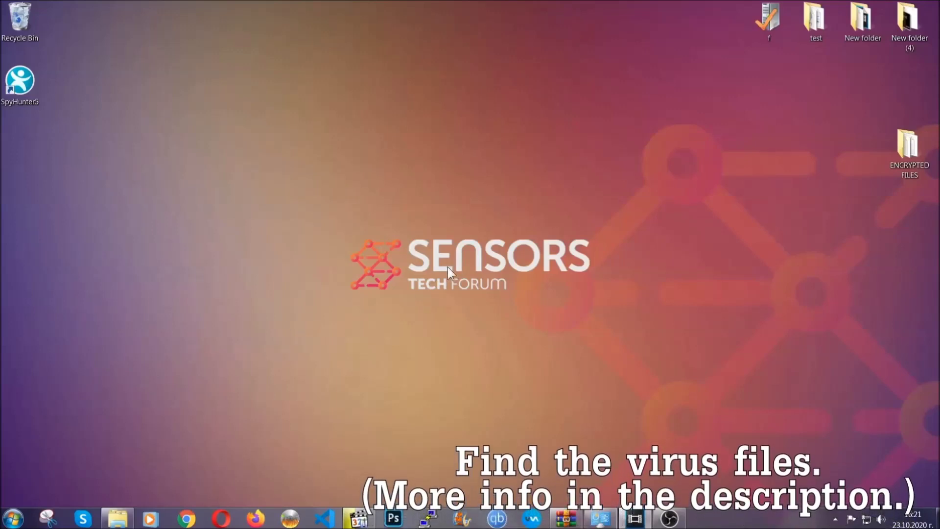
Search the whole Computer for 'fileextension:exe Example Virus Name'.
{"action": "left_click", "coordinate": [11, 518]}
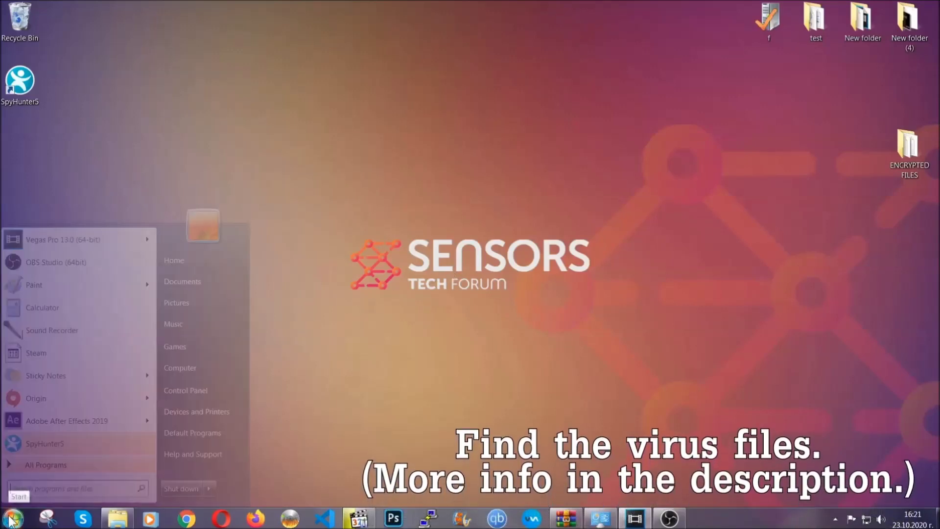
{"action": "left_click", "coordinate": [192, 366]}
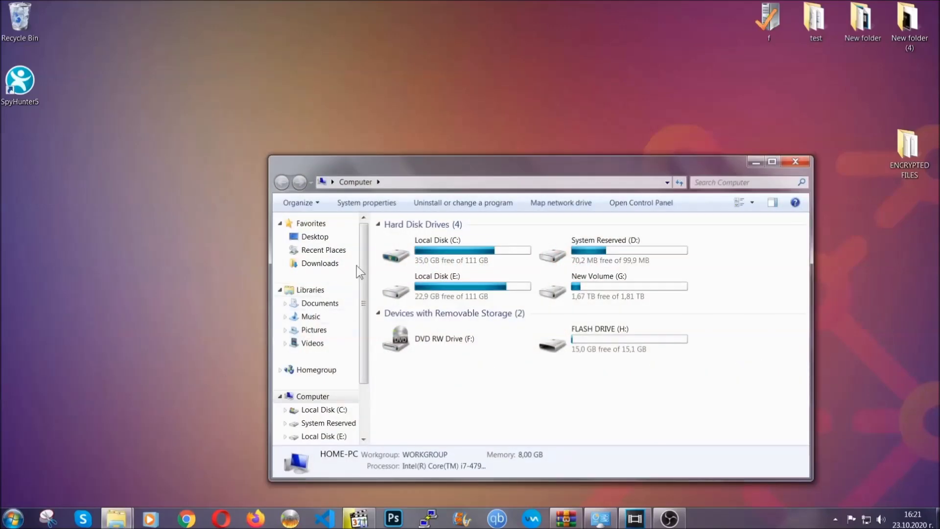
{"action": "left_click_drag", "start_coordinate": [507, 174], "coordinate": [451, 130]}
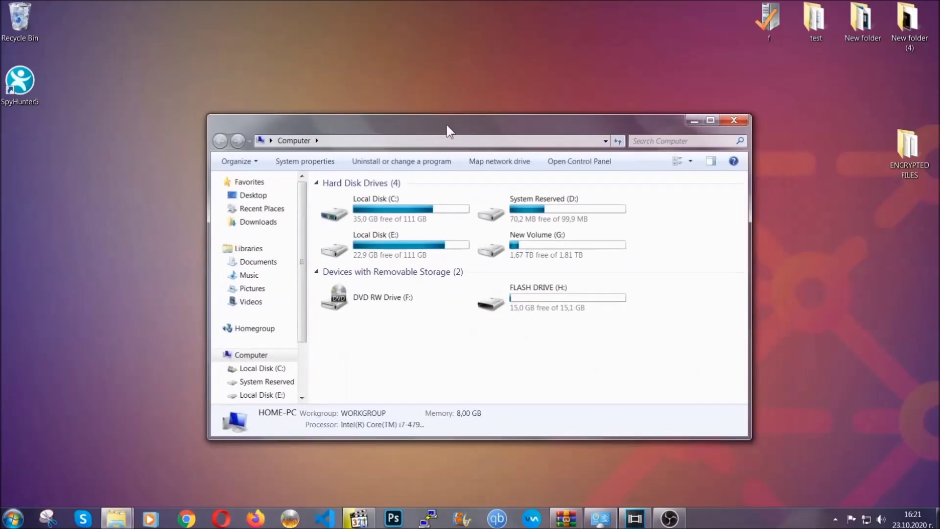
{"action": "left_click", "coordinate": [642, 141]}
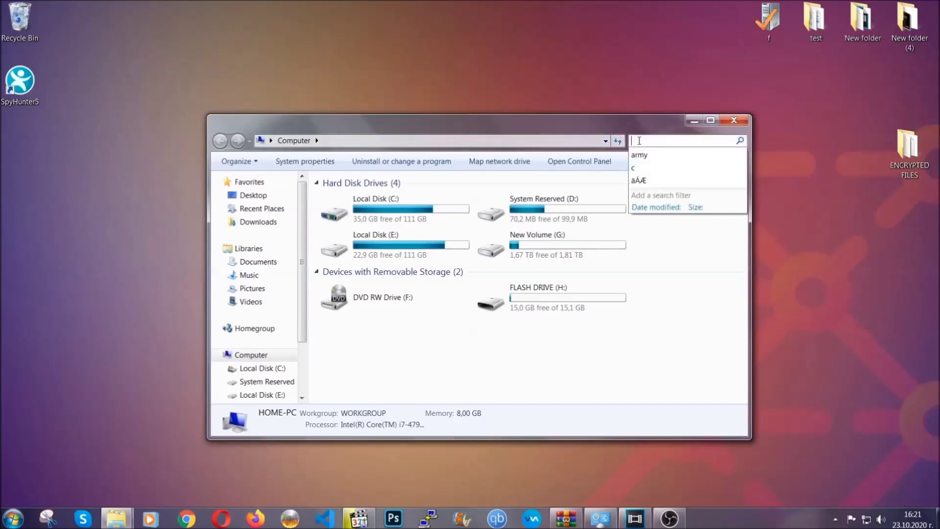
{"action": "type", "text": "fileextension"}
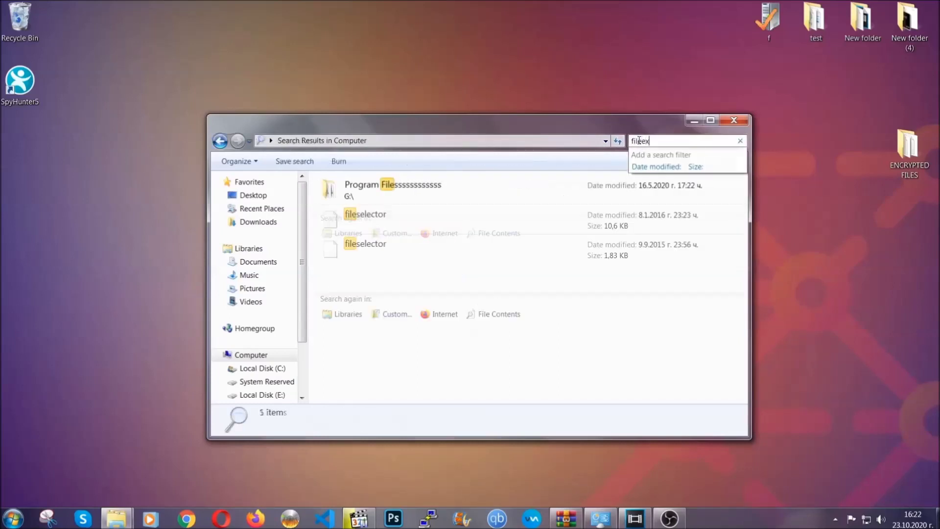
{"action": "type", "text": ":exe "}
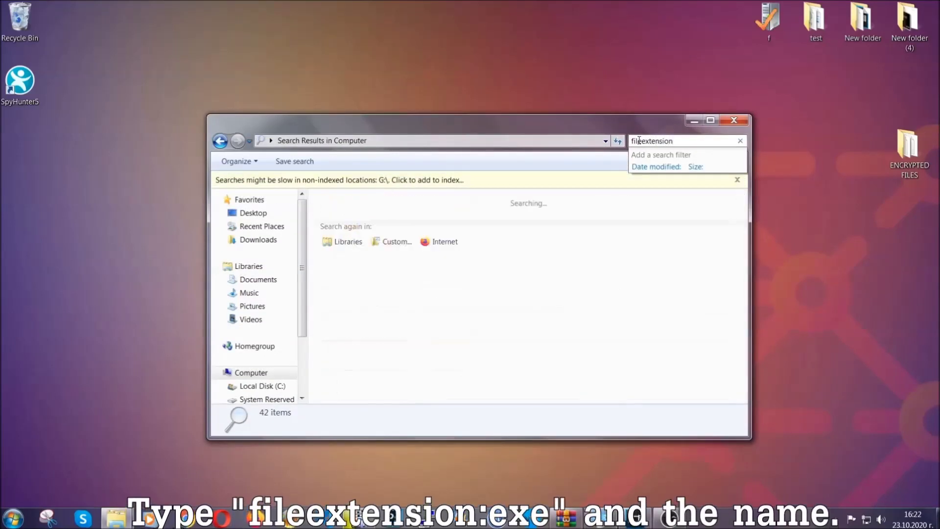
{"action": "type", "text": "Example Virs"}
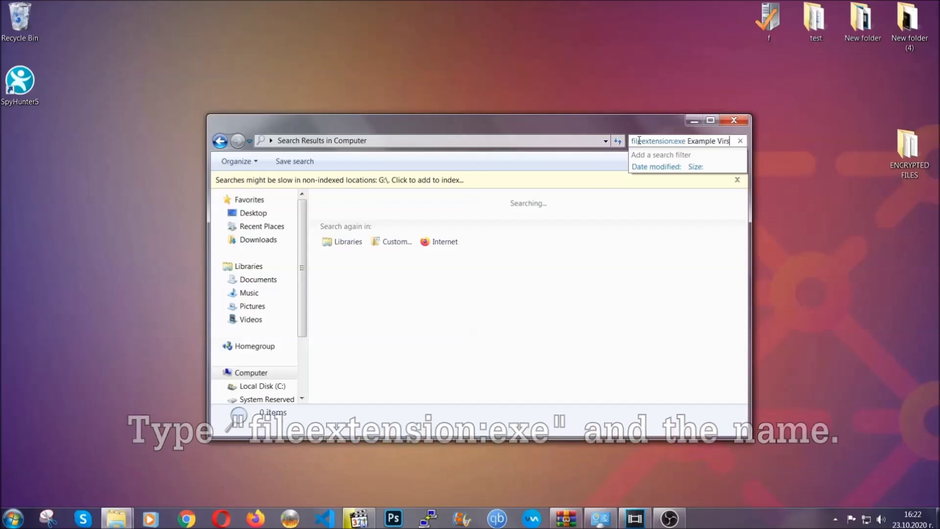
{"action": "key", "text": "BackSpace"}
{"action": "type", "text": "us Name"}
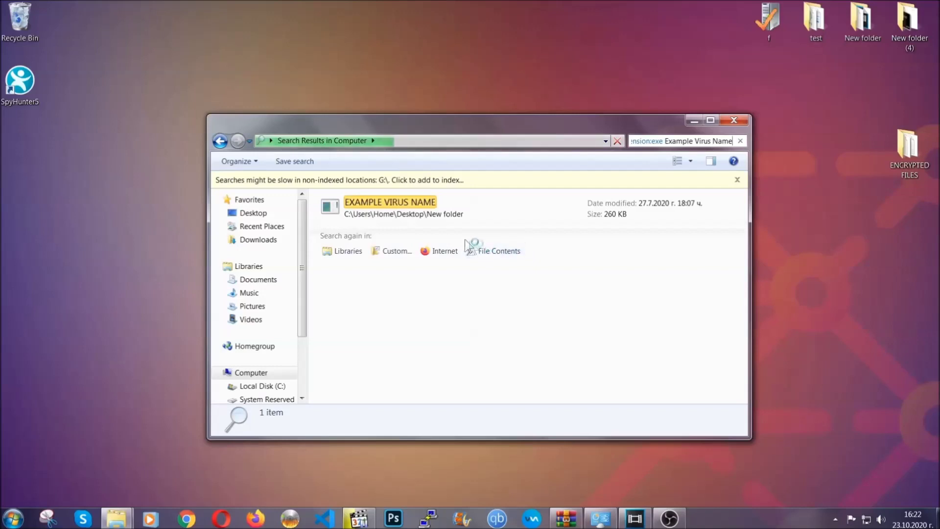
Delete the EXAMPLE VIRUS NAME result to the Recycle Bin and close Explorer.
{"action": "left_click", "coordinate": [410, 199]}
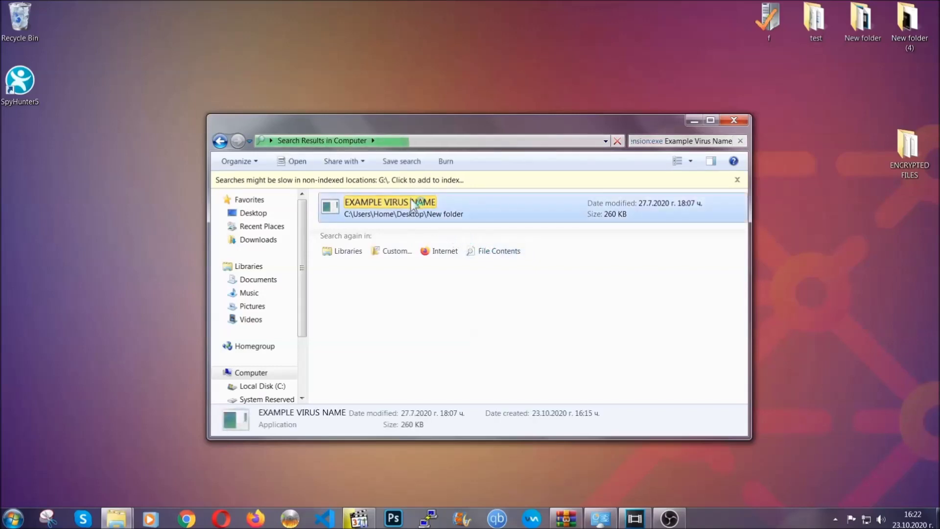
{"action": "right_click", "coordinate": [410, 200]}
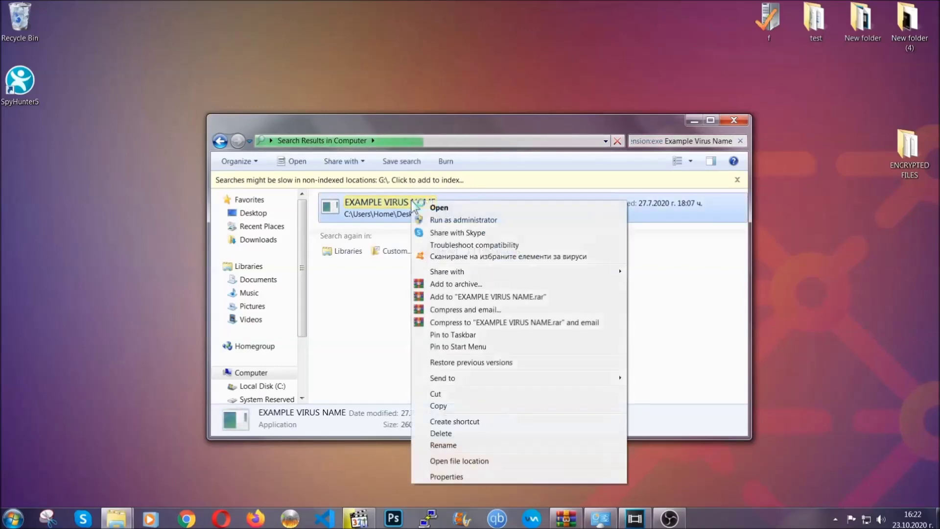
{"action": "left_click", "coordinate": [454, 433]}
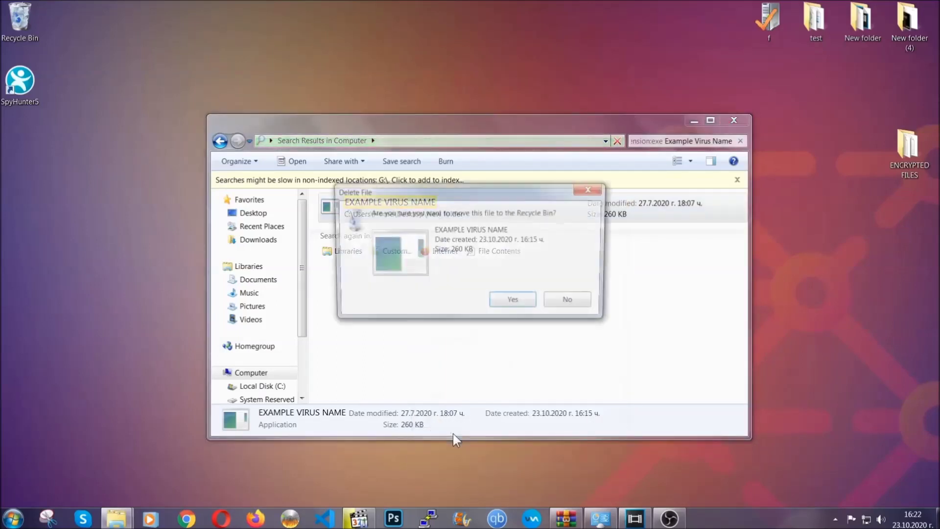
{"action": "left_click", "coordinate": [514, 303]}
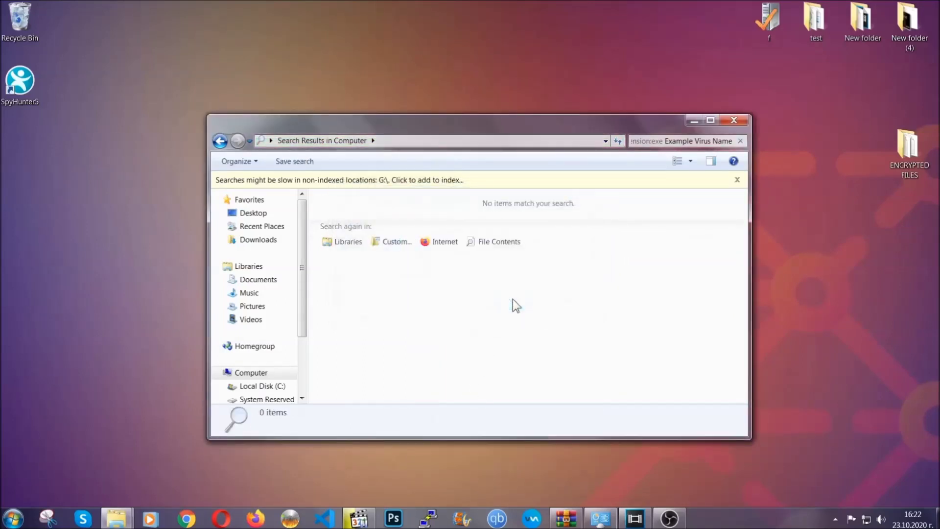
{"action": "left_click", "coordinate": [734, 120]}
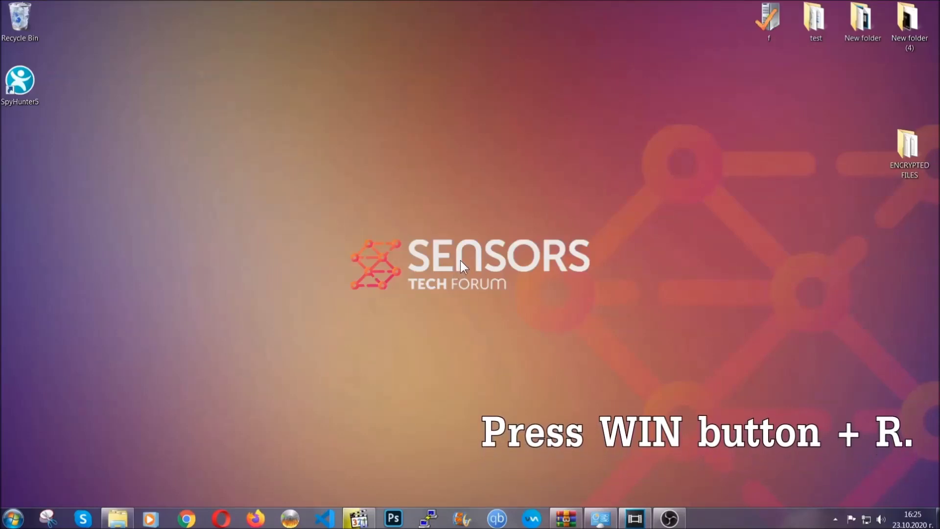
Launch REGEDIT from the Win+R Run dialog.
{"action": "key", "text": "super+r"}
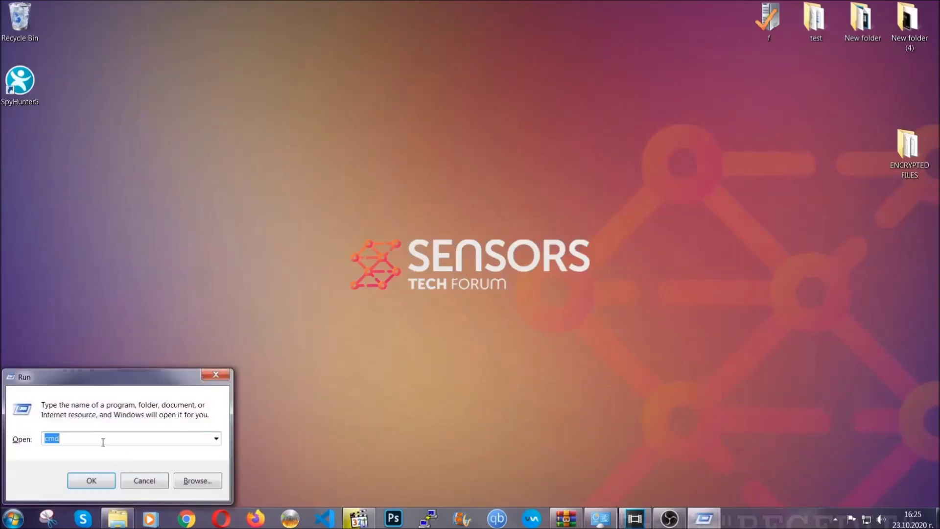
{"action": "type", "text": "REGEDIT"}
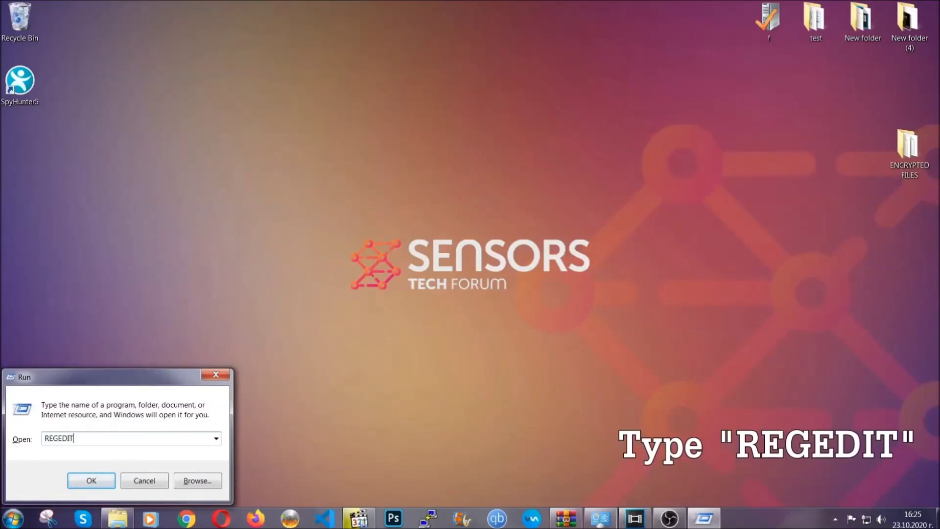
{"action": "left_click", "coordinate": [81, 479]}
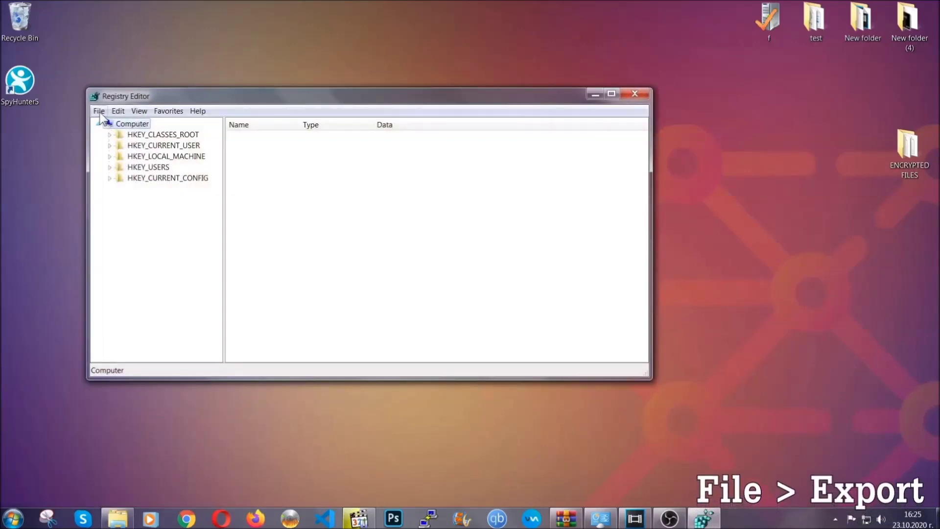
Export the entire registry to the desktop as a file named BACKUP.
{"action": "left_click", "coordinate": [99, 112]}
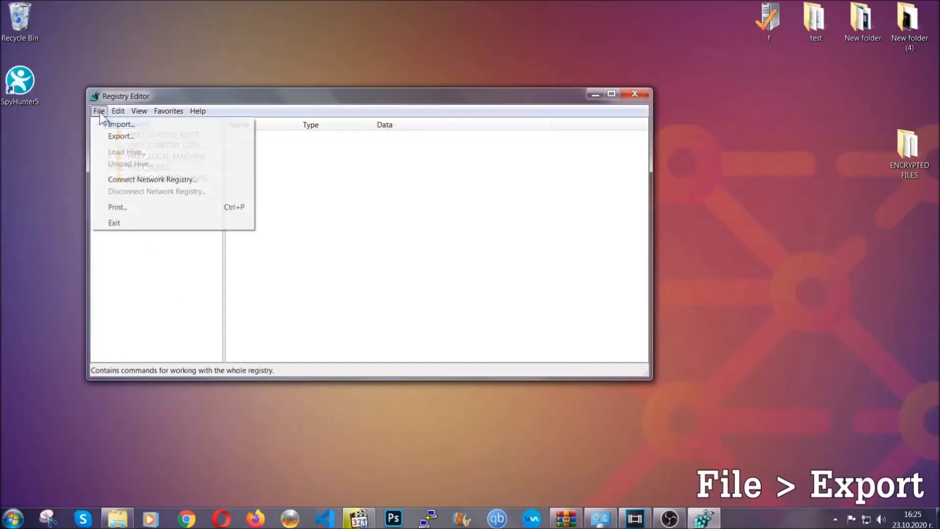
{"action": "left_click", "coordinate": [122, 136]}
{"action": "left_click", "coordinate": [122, 206]}
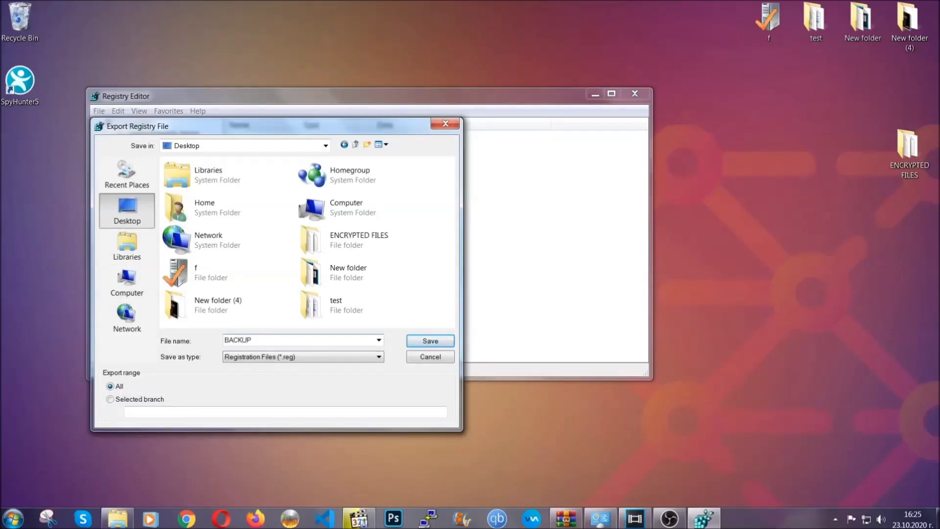
{"action": "left_click", "coordinate": [424, 342]}
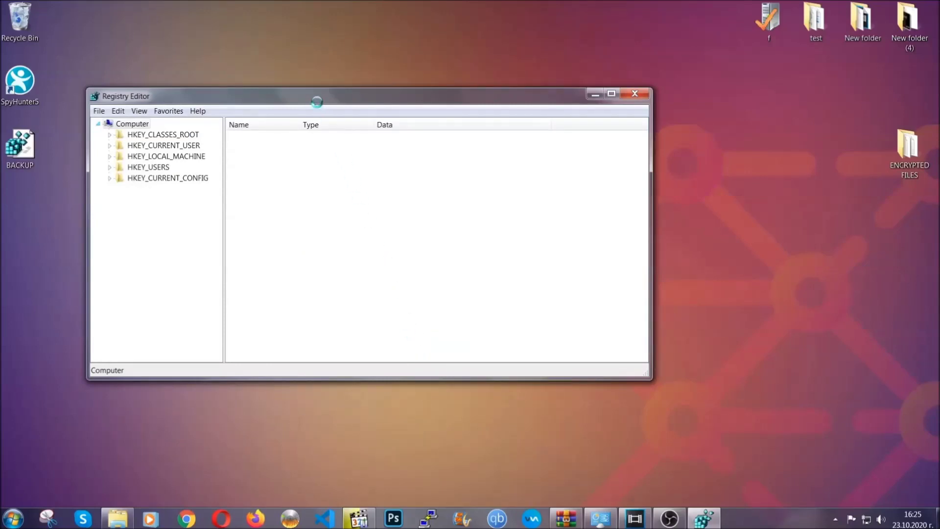
{"action": "left_click_drag", "start_coordinate": [318, 102], "coordinate": [410, 133]}
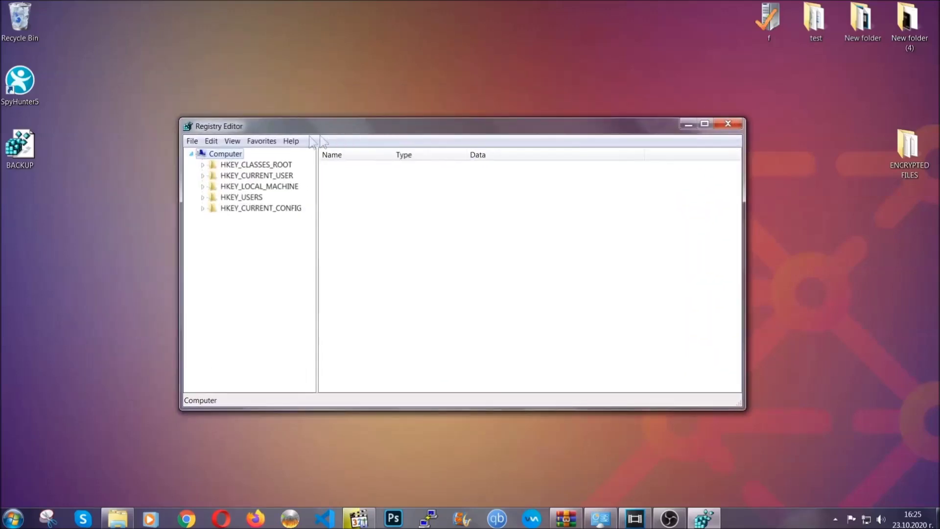
{"action": "left_click", "coordinate": [190, 141]}
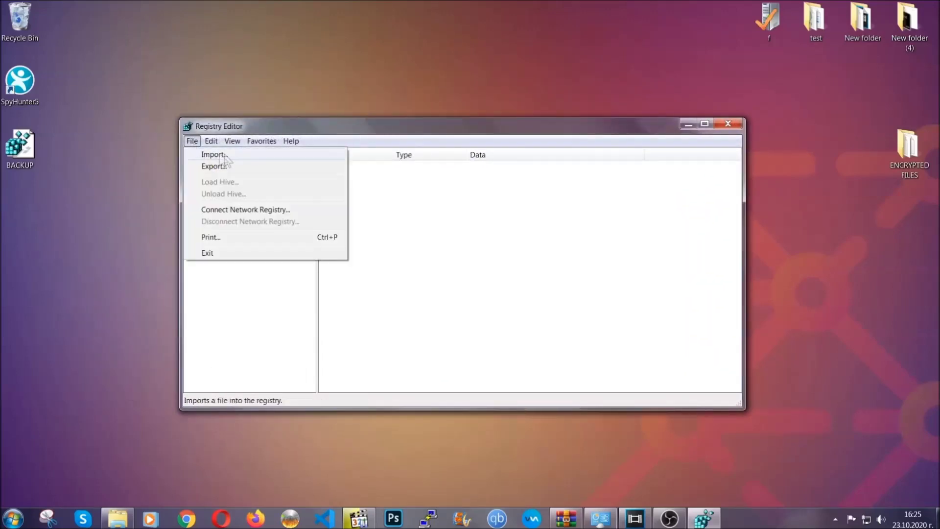
{"action": "left_click", "coordinate": [193, 142]}
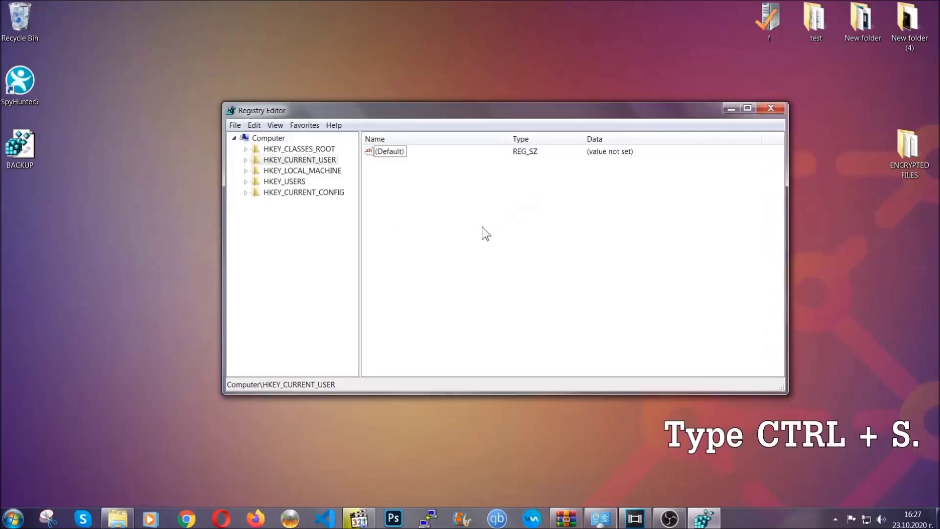
Search the registry for the RunOnce key with Ctrl+F.
{"action": "key", "text": "ctrl+f"}
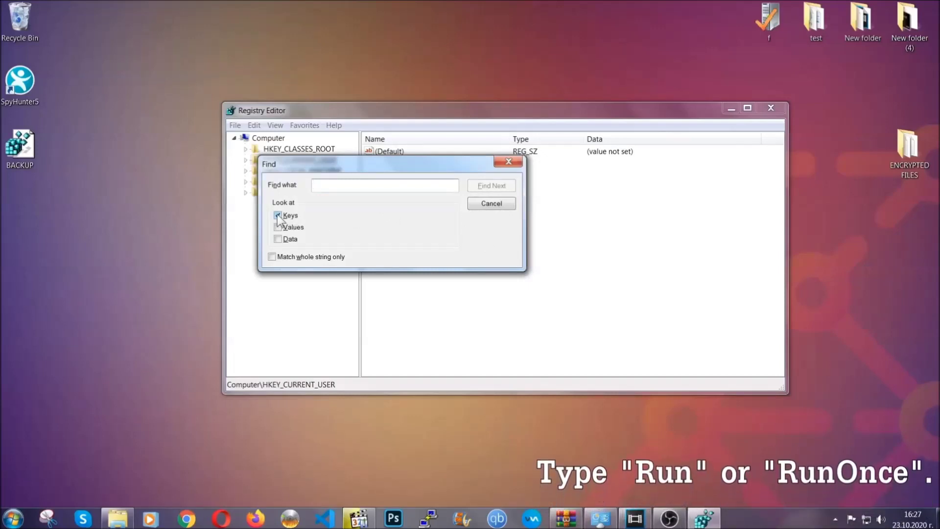
{"action": "type", "text": "R"}
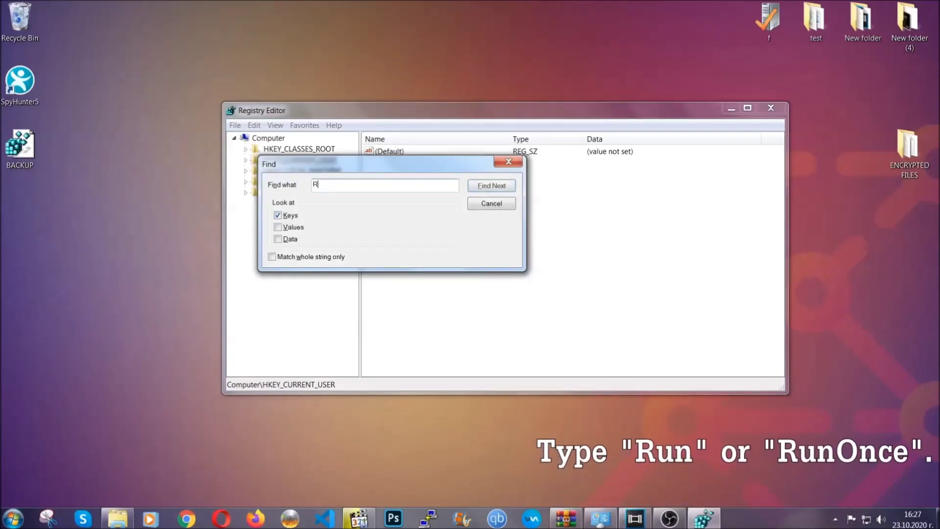
{"action": "type", "text": "unOnce"}
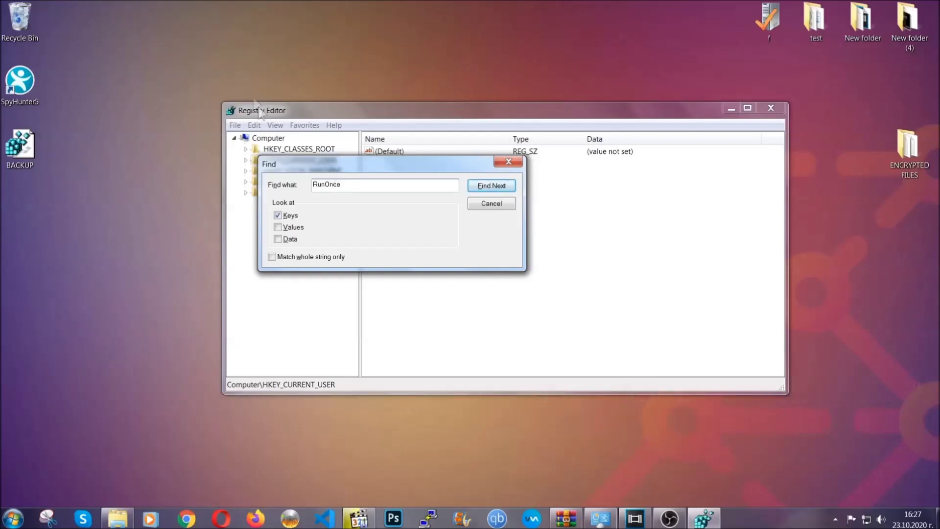
{"action": "left_click", "coordinate": [502, 189]}
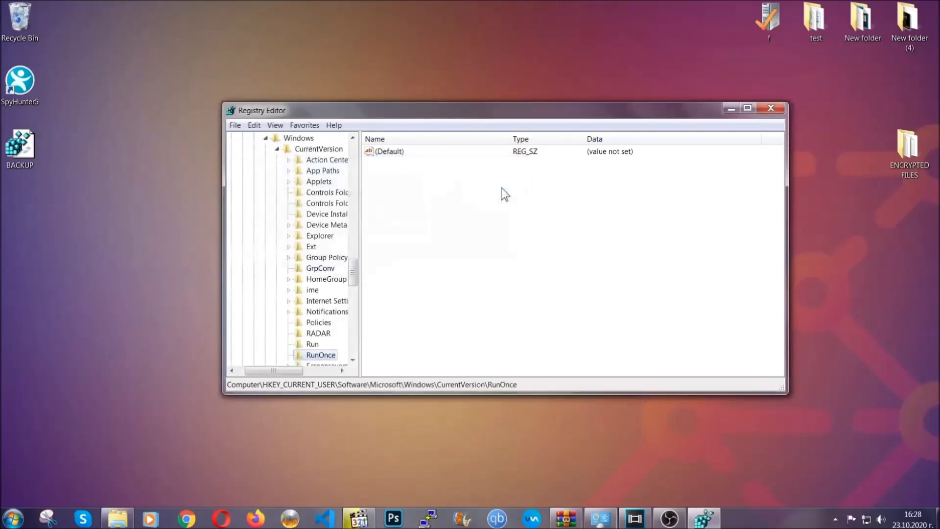
{"action": "left_click_drag", "start_coordinate": [357, 272], "coordinate": [357, 284]}
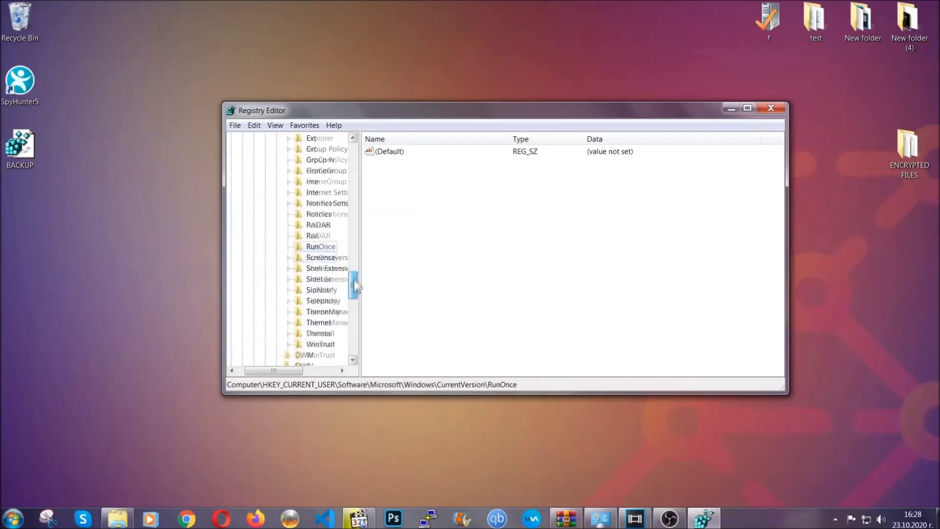
Delete the THE VIRUS value from the Run key and close Registry Editor.
{"action": "left_click", "coordinate": [312, 237]}
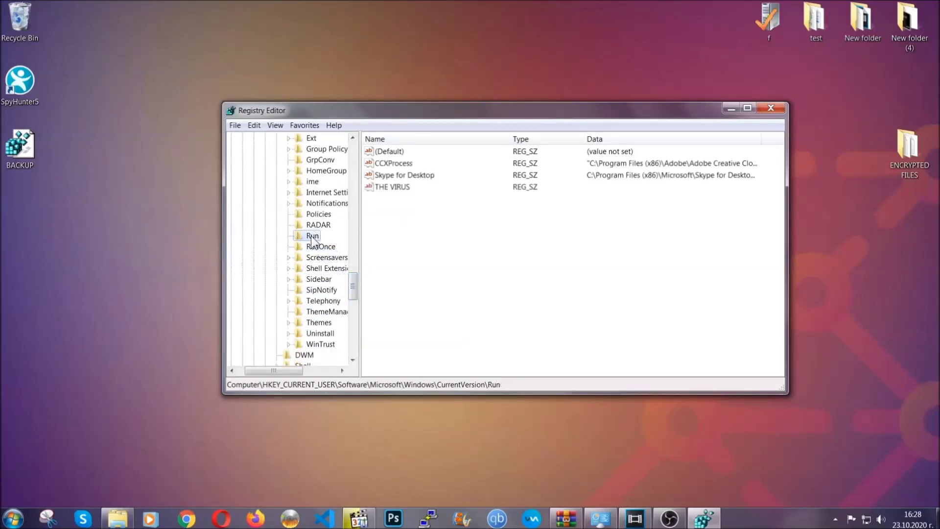
{"action": "left_click", "coordinate": [386, 188]}
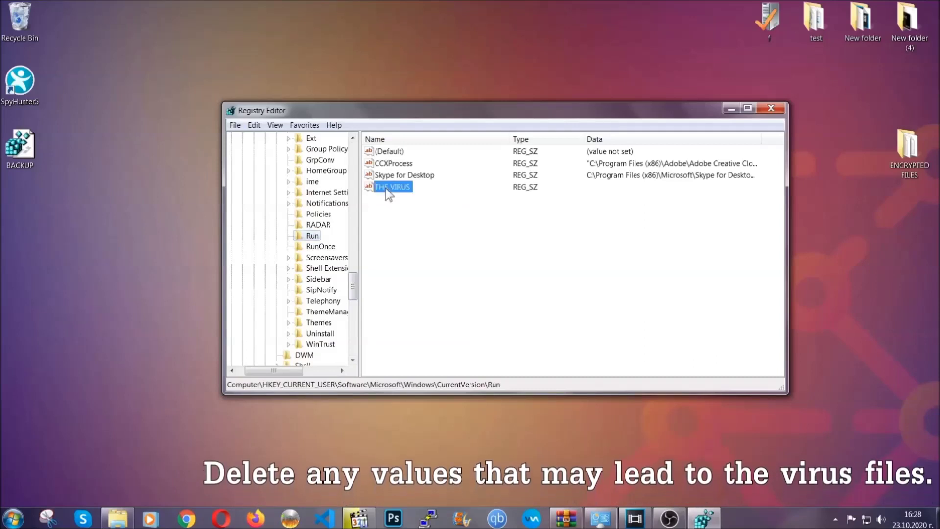
{"action": "right_click", "coordinate": [386, 189]}
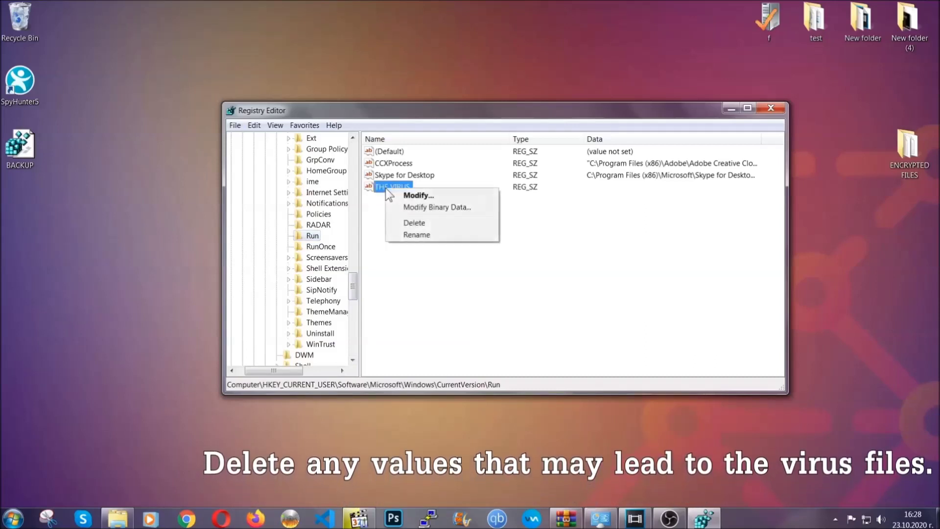
{"action": "left_click", "coordinate": [408, 224]}
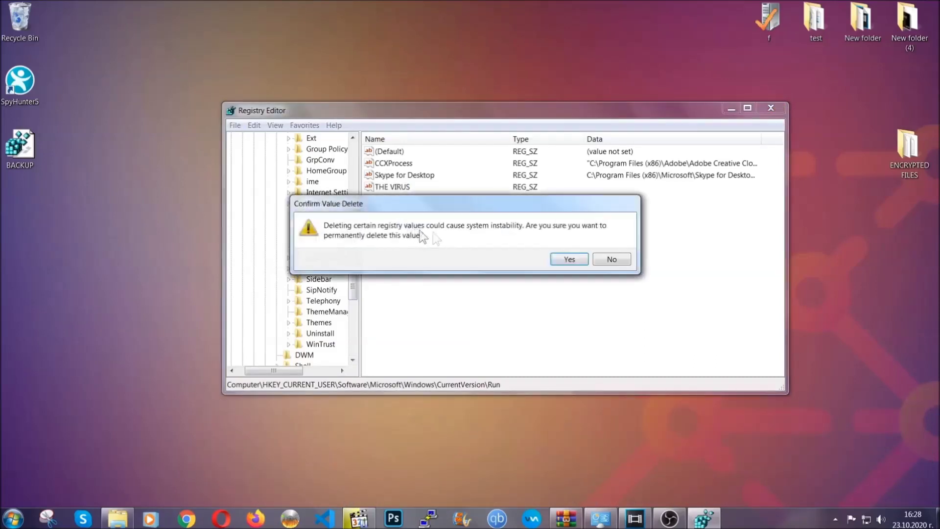
{"action": "left_click", "coordinate": [570, 260]}
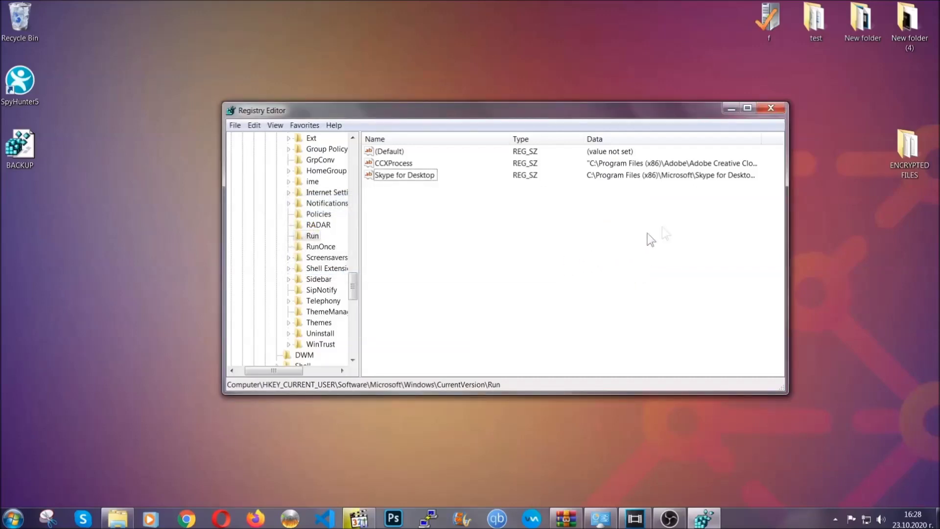
{"action": "left_click", "coordinate": [772, 107]}
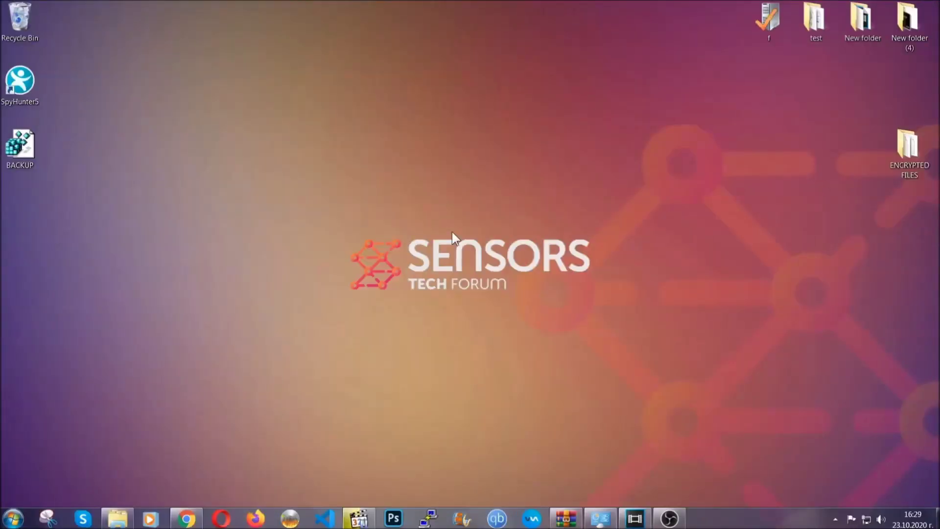
Return to the recovery article in Chrome and expand Method 2 - Restore Data via Windows Backup.
{"action": "left_click", "coordinate": [187, 520]}
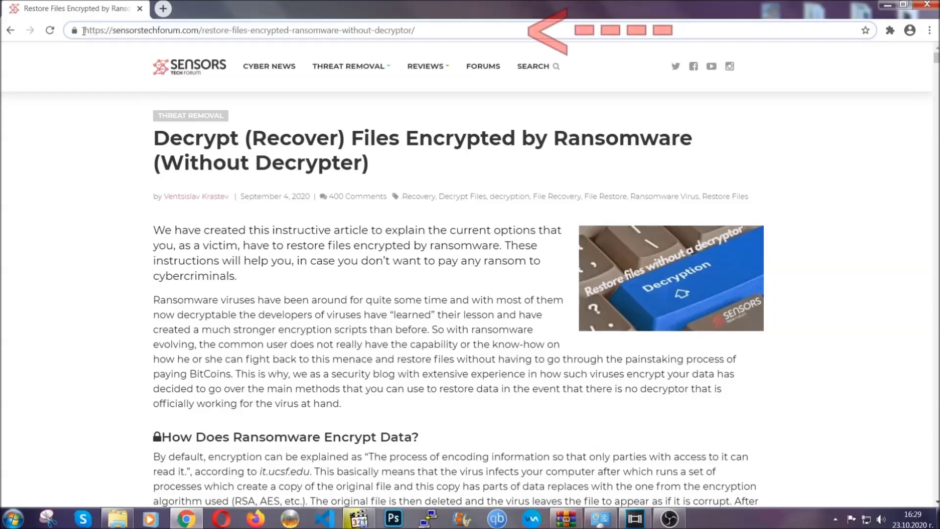
{"action": "left_click_drag", "start_coordinate": [85, 30], "coordinate": [424, 34]}
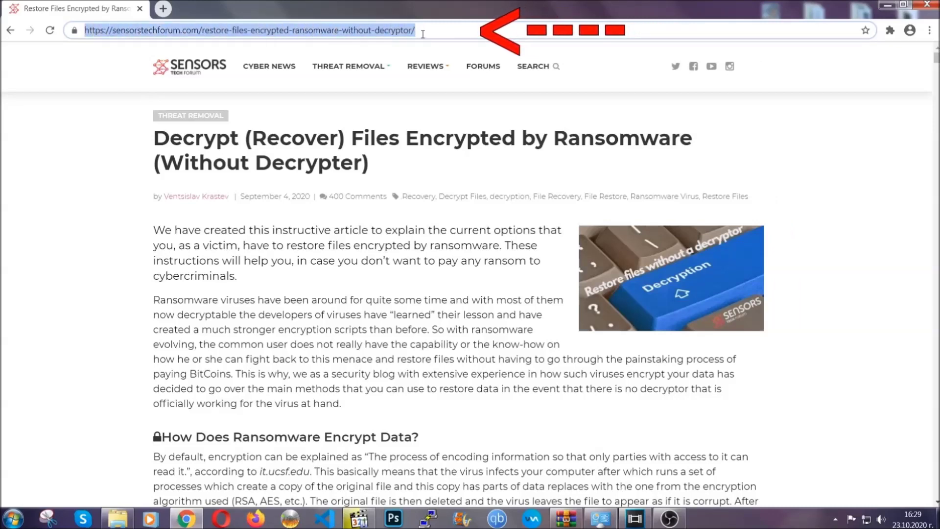
{"action": "mouse_move", "coordinate": [438, 119]}
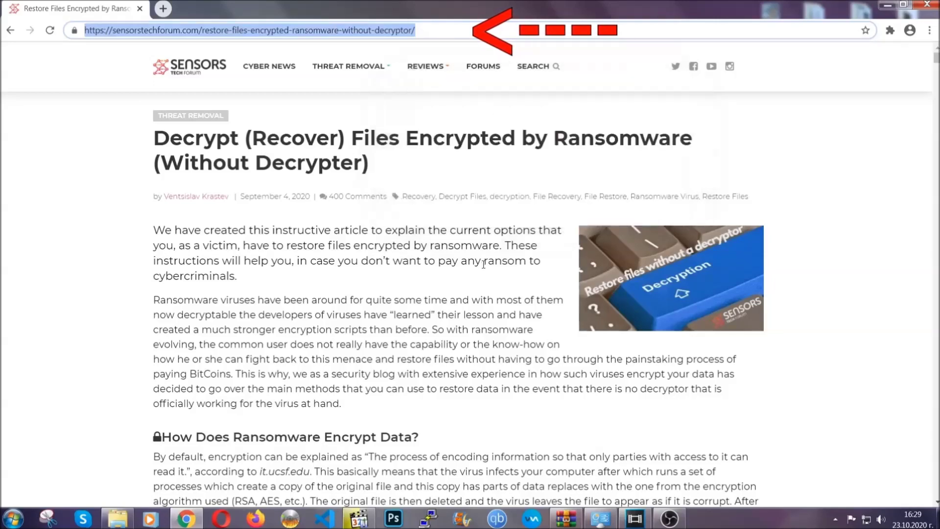
{"action": "scroll", "coordinate": [480, 250], "scroll_direction": "down", "scroll_amount": 5}
{"action": "scroll", "coordinate": [483, 267], "scroll_direction": "down", "scroll_amount": 7}
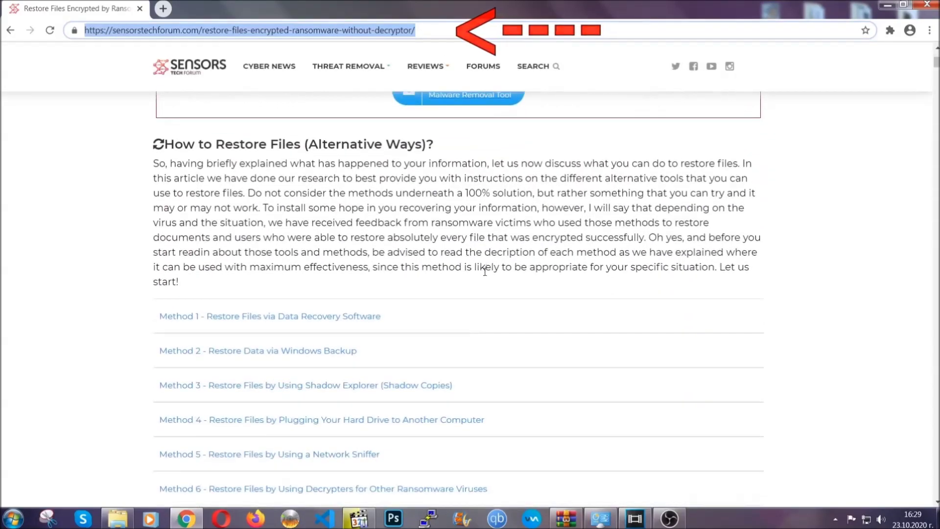
{"action": "scroll", "coordinate": [484, 268], "scroll_direction": "down", "scroll_amount": 3}
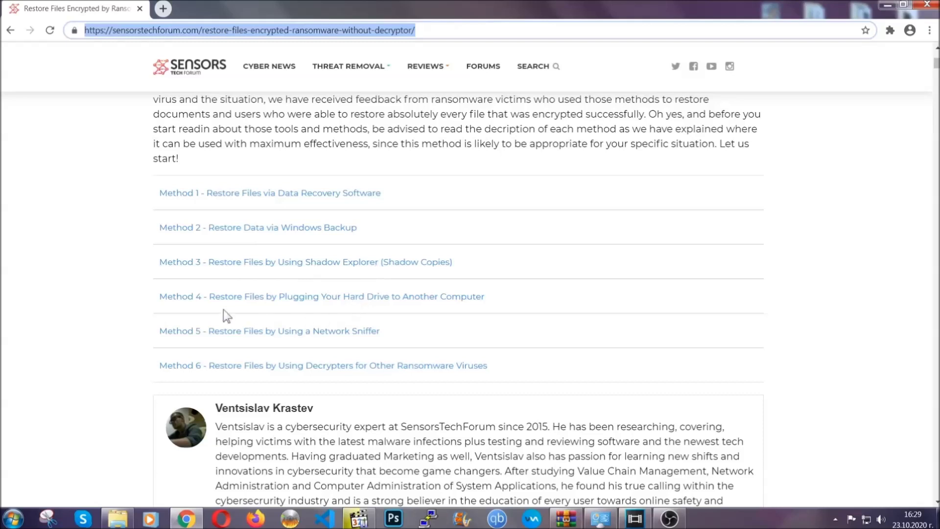
{"action": "left_click", "coordinate": [292, 227]}
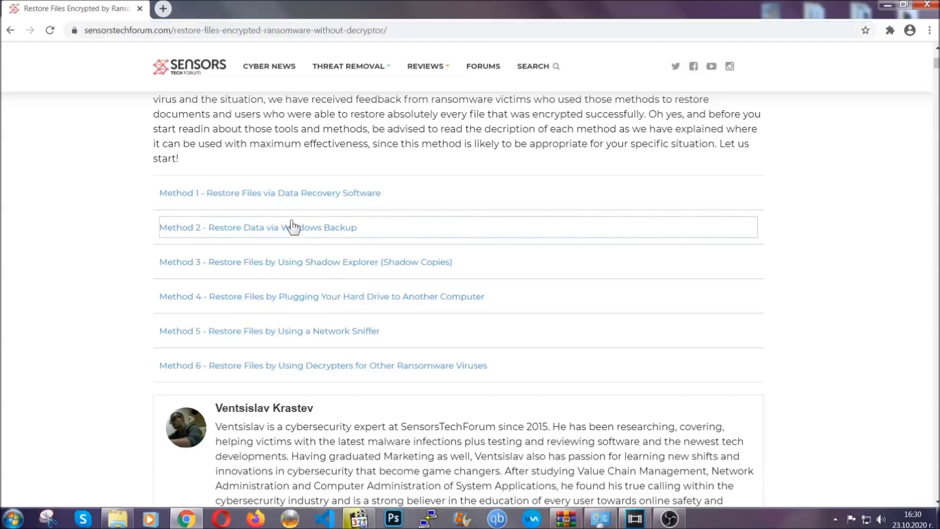
{"action": "left_click_drag", "start_coordinate": [272, 296], "coordinate": [336, 375]}
{"action": "left_click", "coordinate": [333, 369]}
Expand Step1, Step2 and Step3 of Method 2, read through them, and minimize Chrome.
{"action": "scroll", "coordinate": [336, 366], "scroll_direction": "down", "scroll_amount": 4}
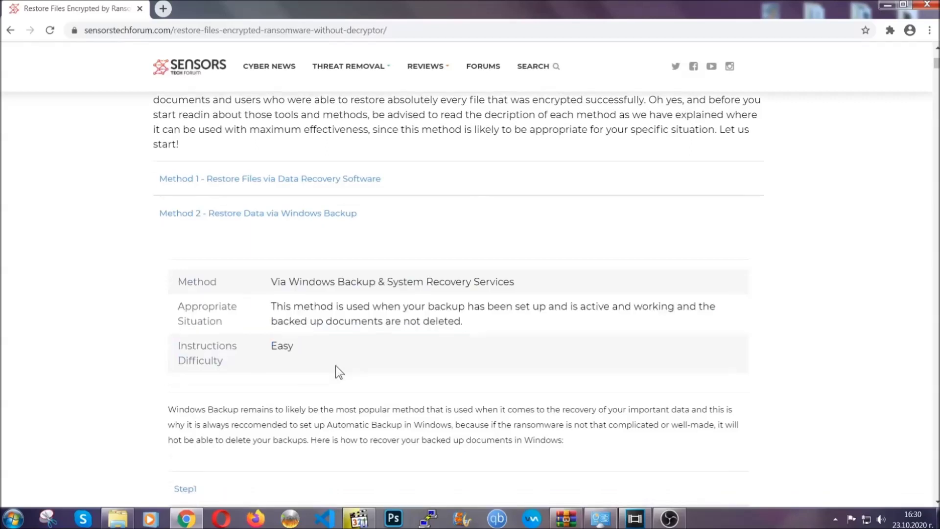
{"action": "scroll", "coordinate": [336, 365], "scroll_direction": "down", "scroll_amount": 1}
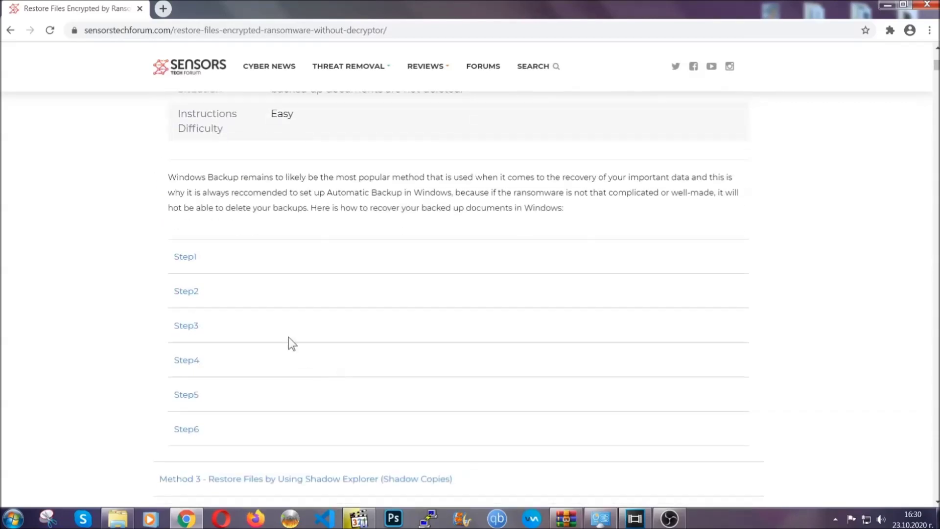
{"action": "left_click", "coordinate": [195, 259]}
{"action": "scroll", "coordinate": [441, 306], "scroll_direction": "down", "scroll_amount": 5}
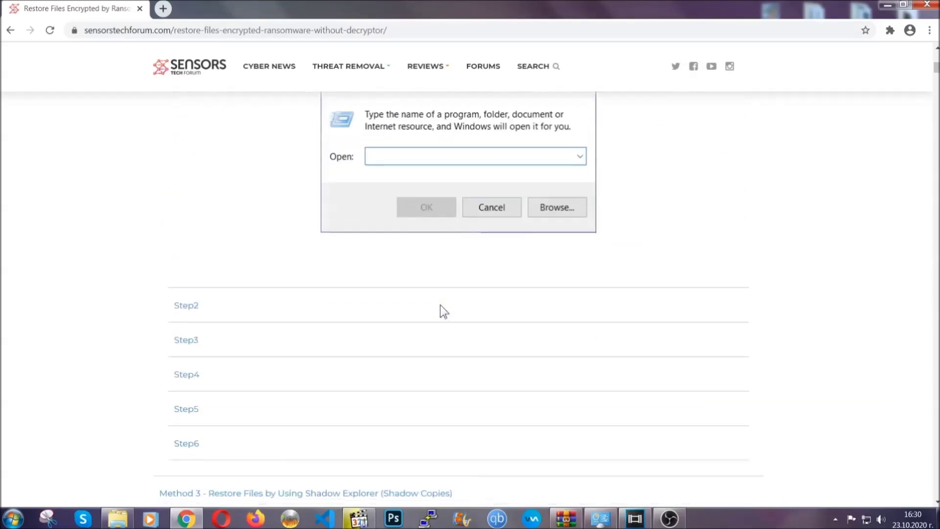
{"action": "left_click", "coordinate": [223, 308]}
{"action": "scroll", "coordinate": [423, 314], "scroll_direction": "down", "scroll_amount": 5}
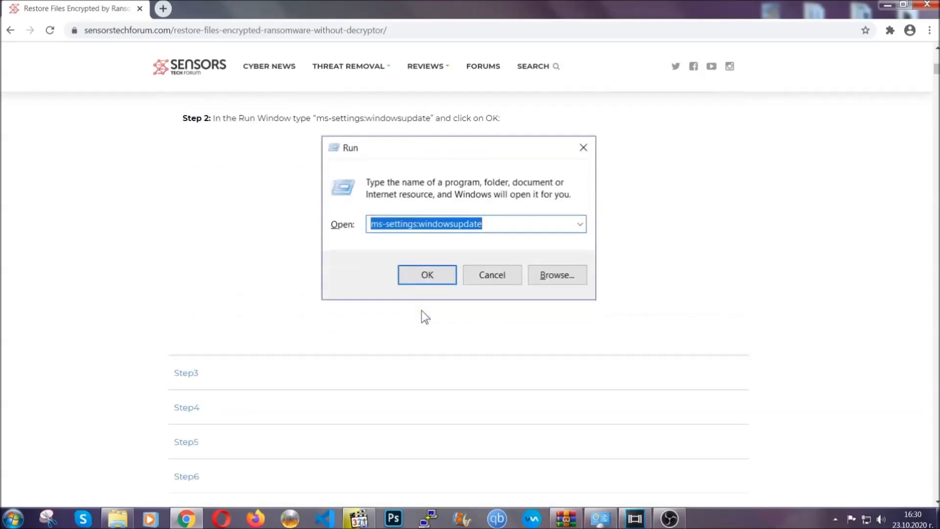
{"action": "left_click", "coordinate": [275, 359]}
{"action": "scroll", "coordinate": [387, 333], "scroll_direction": "down", "scroll_amount": 3}
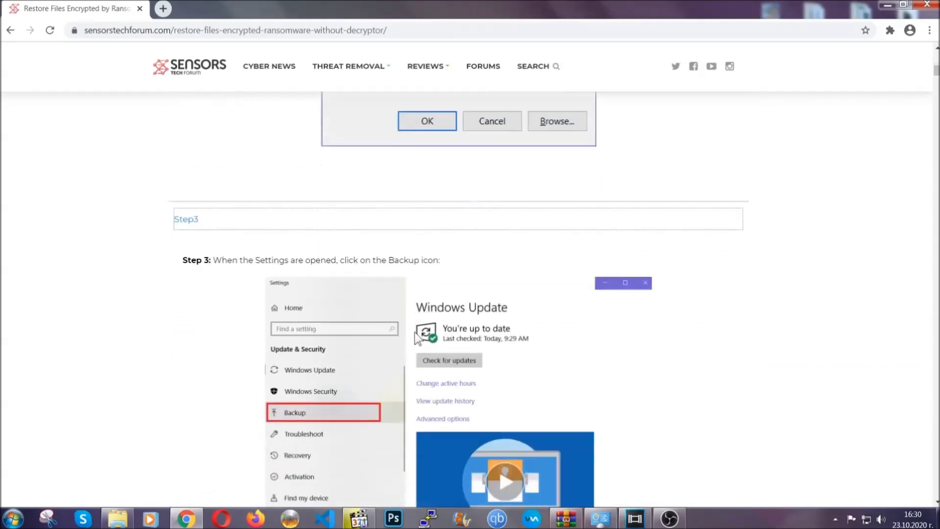
{"action": "scroll", "coordinate": [416, 333], "scroll_direction": "down", "scroll_amount": 1}
{"action": "scroll", "coordinate": [414, 333], "scroll_direction": "down", "scroll_amount": 3}
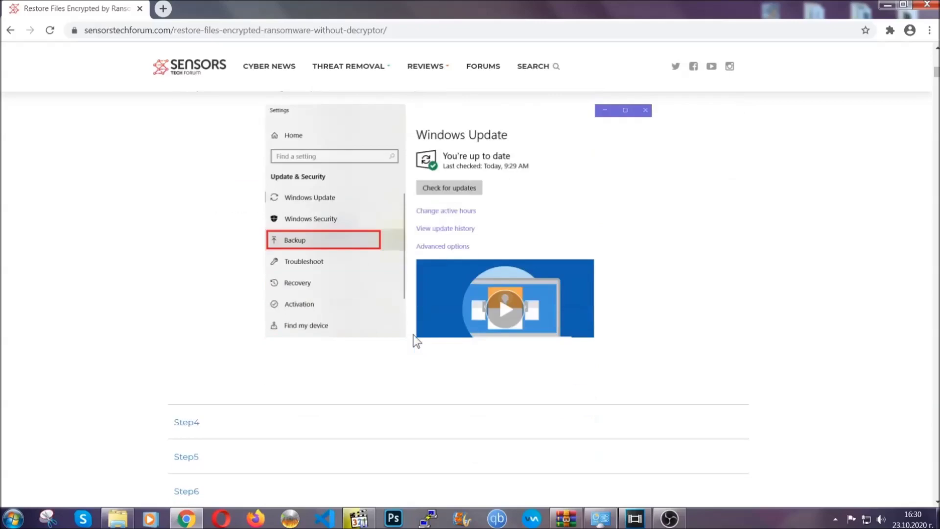
{"action": "scroll", "coordinate": [413, 335], "scroll_direction": "down", "scroll_amount": 2}
{"action": "scroll", "coordinate": [413, 336], "scroll_direction": "down", "scroll_amount": 7}
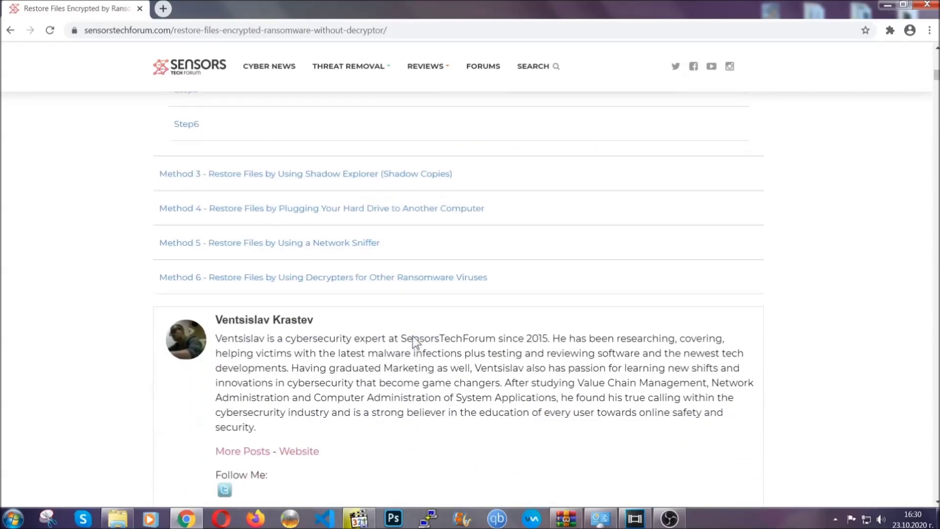
{"action": "scroll", "coordinate": [413, 336], "scroll_direction": "up", "scroll_amount": 20}
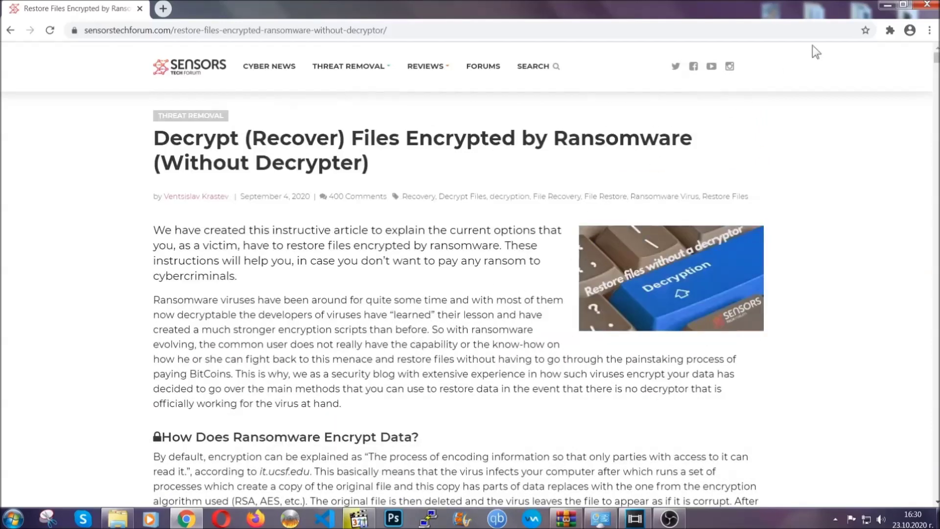
{"action": "left_click", "coordinate": [886, 5]}
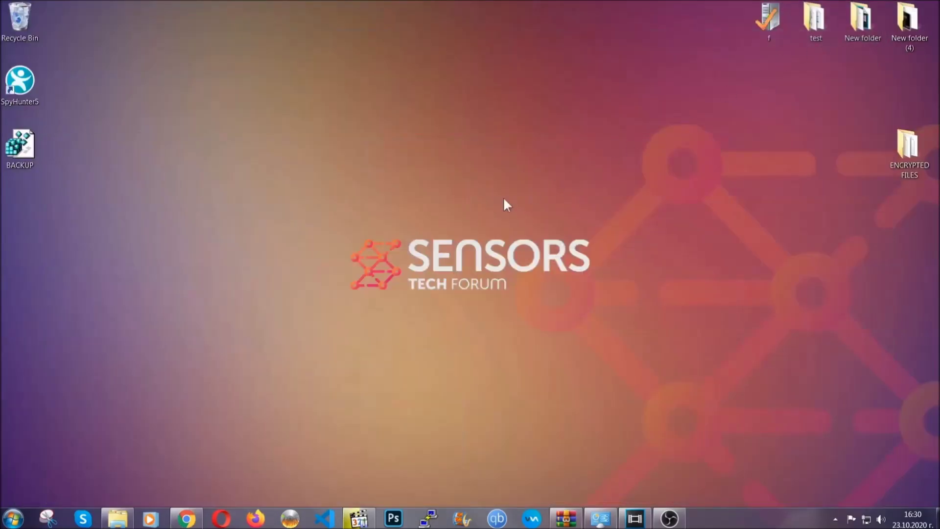